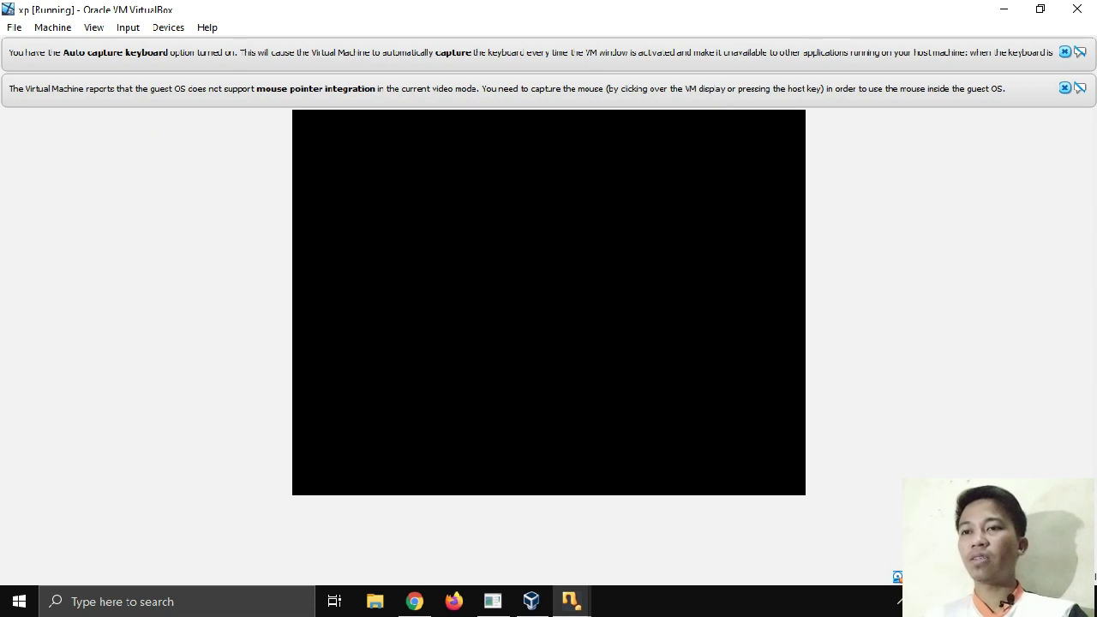
Dismiss the notices in the xp and Mikrotik 2 virtual machine windows and minimise both along with the VirtualBox Manager
{"action": "left_click", "coordinate": [1065, 58]}
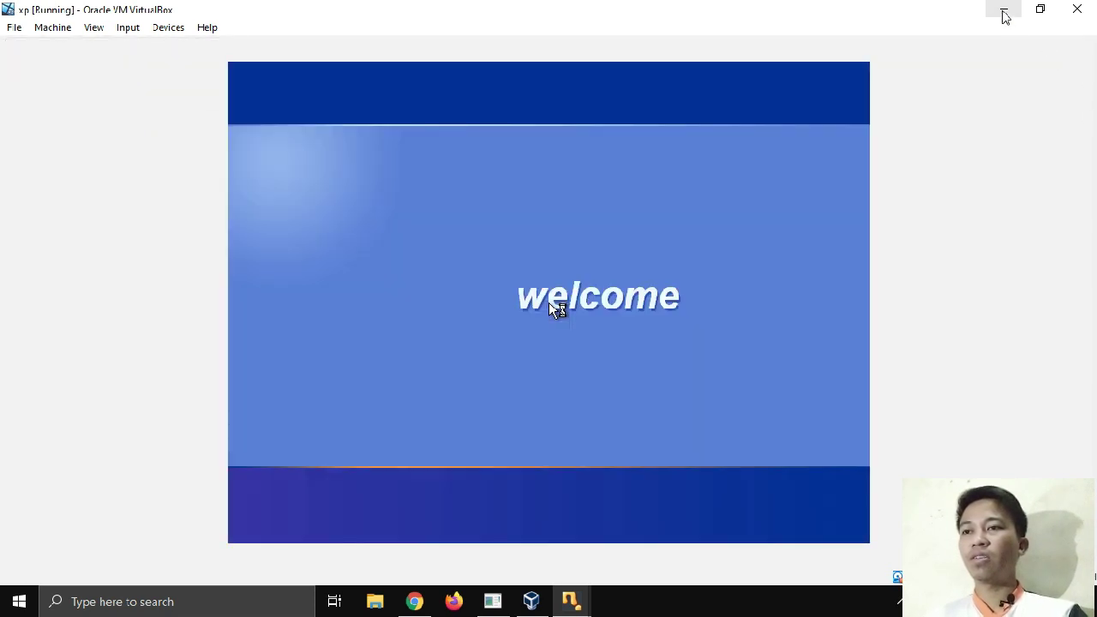
{"action": "left_click", "coordinate": [1004, 10]}
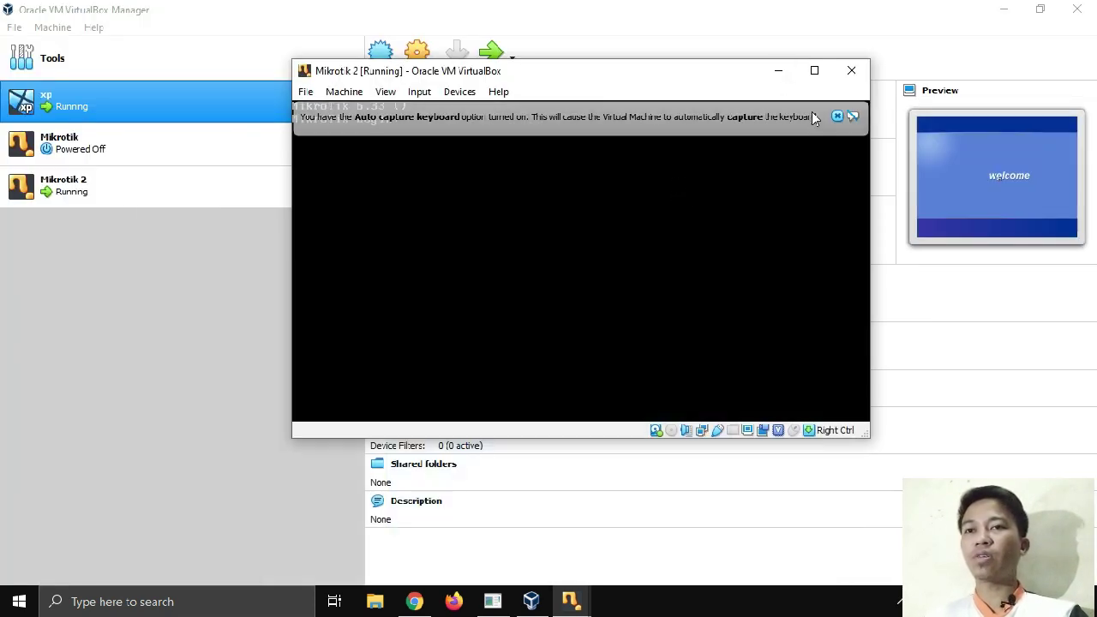
{"action": "left_click", "coordinate": [838, 116]}
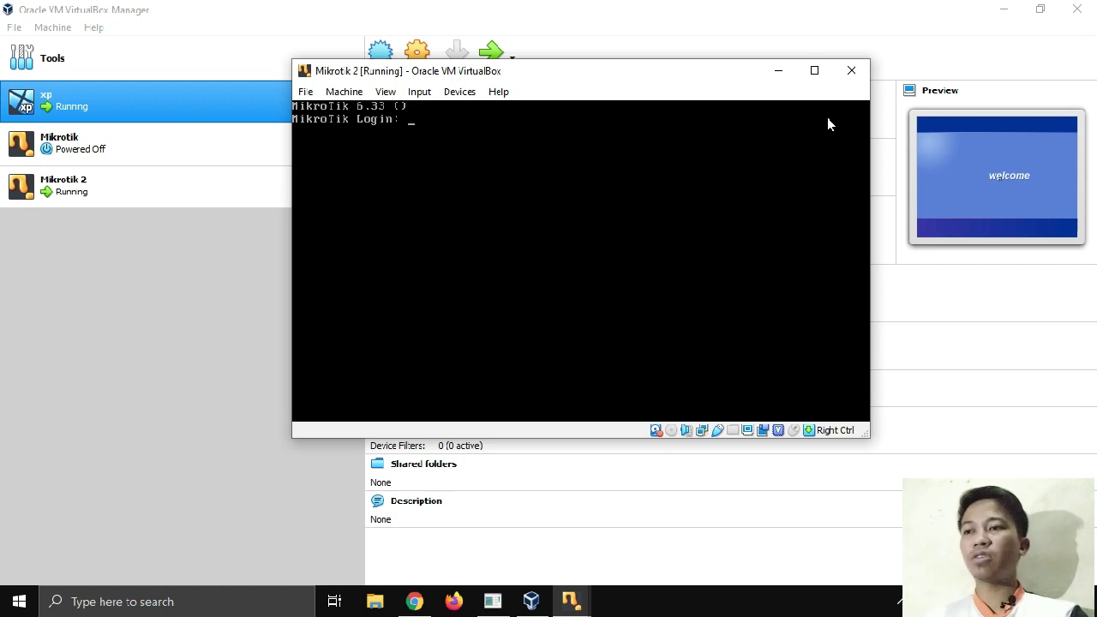
{"action": "left_click", "coordinate": [780, 73]}
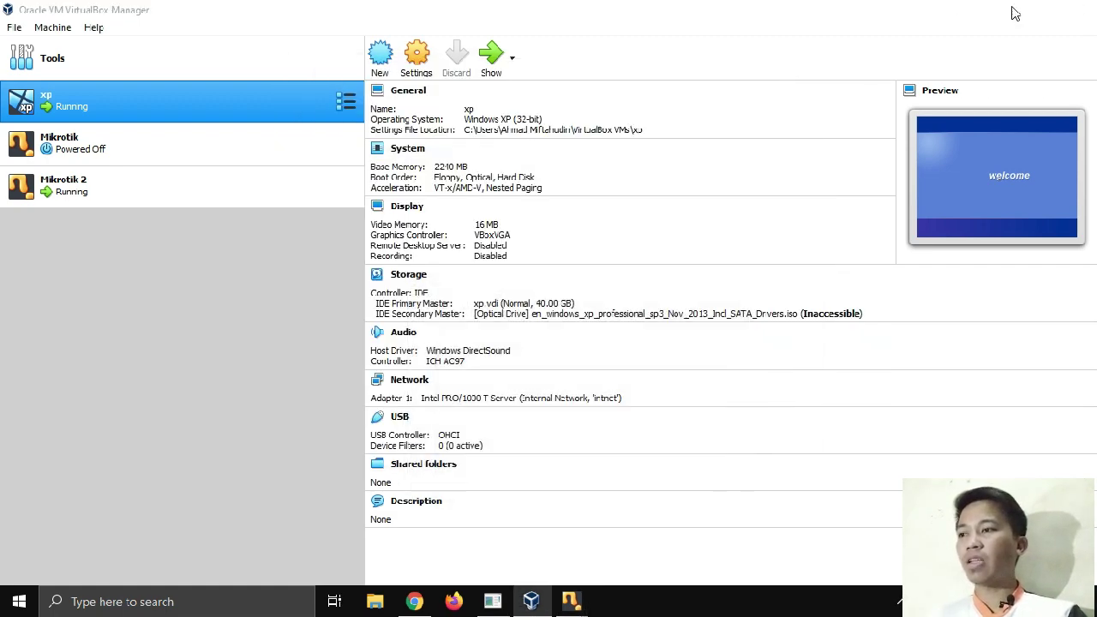
{"action": "left_click", "coordinate": [1003, 9]}
Open WinBox, connect to the discovered MikroTik router as admin, and dismiss its welcome notice in a maximised window
{"action": "double_click", "coordinate": [278, 239]}
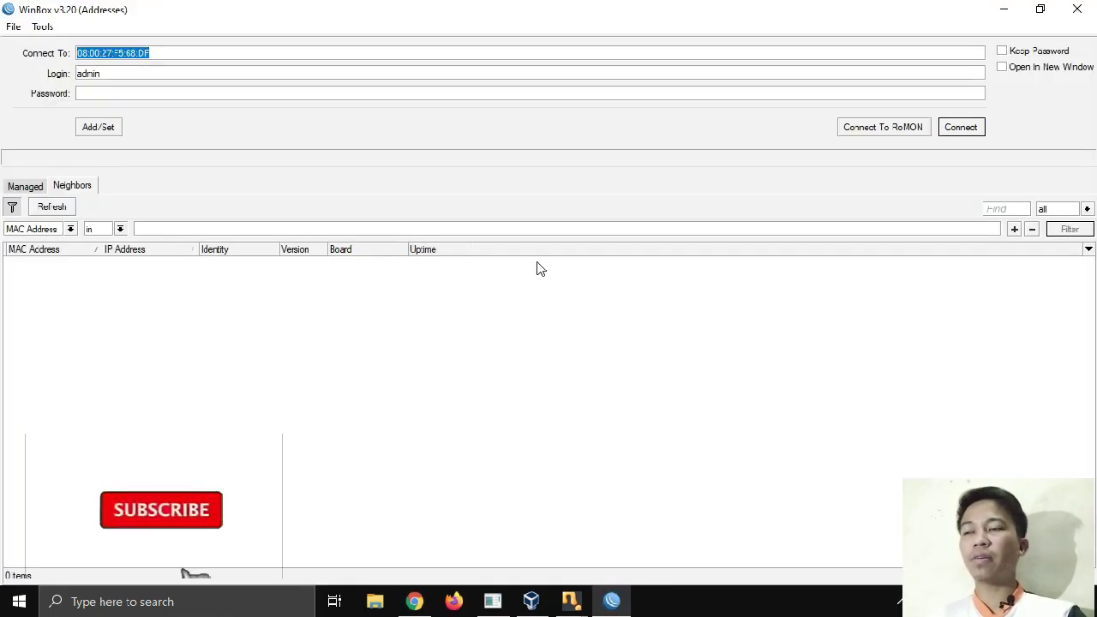
{"action": "left_click", "coordinate": [67, 264]}
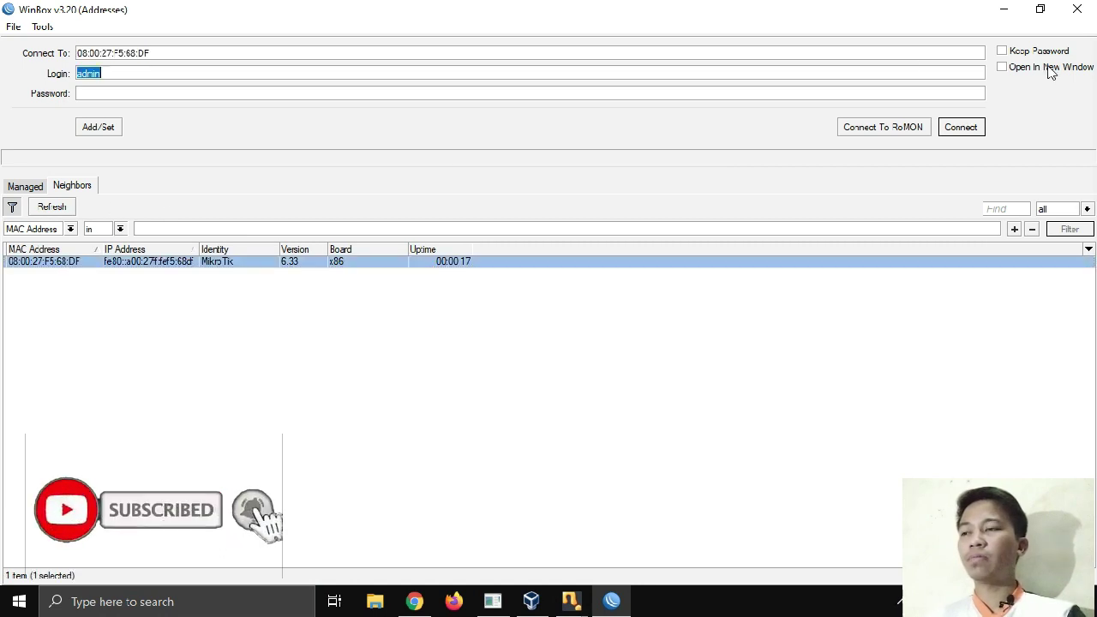
{"action": "left_click", "coordinate": [951, 129]}
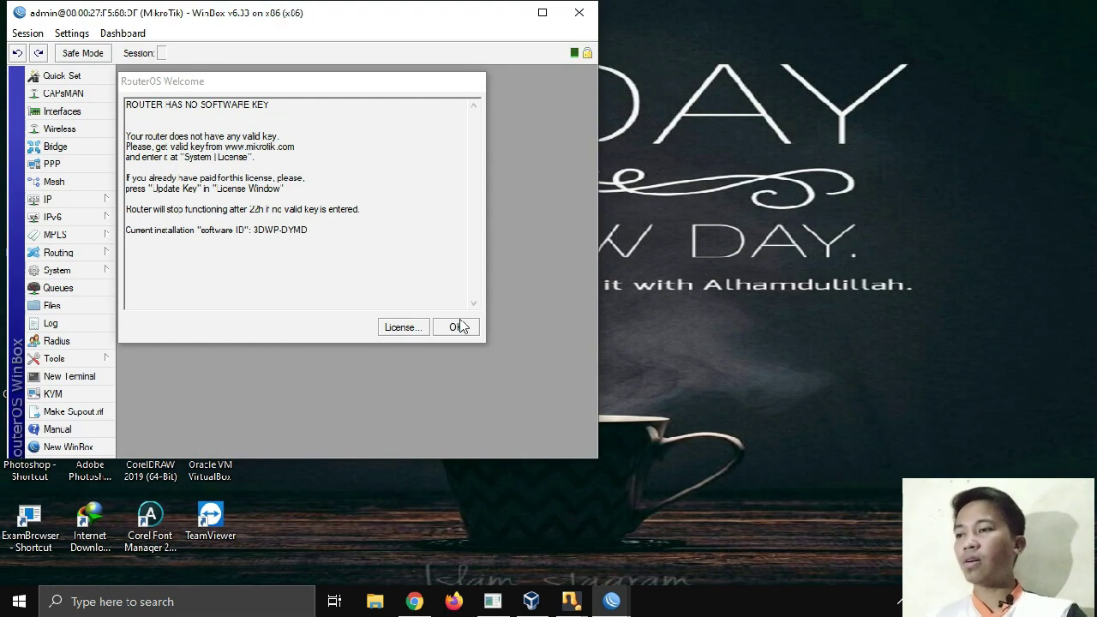
{"action": "left_click", "coordinate": [456, 326]}
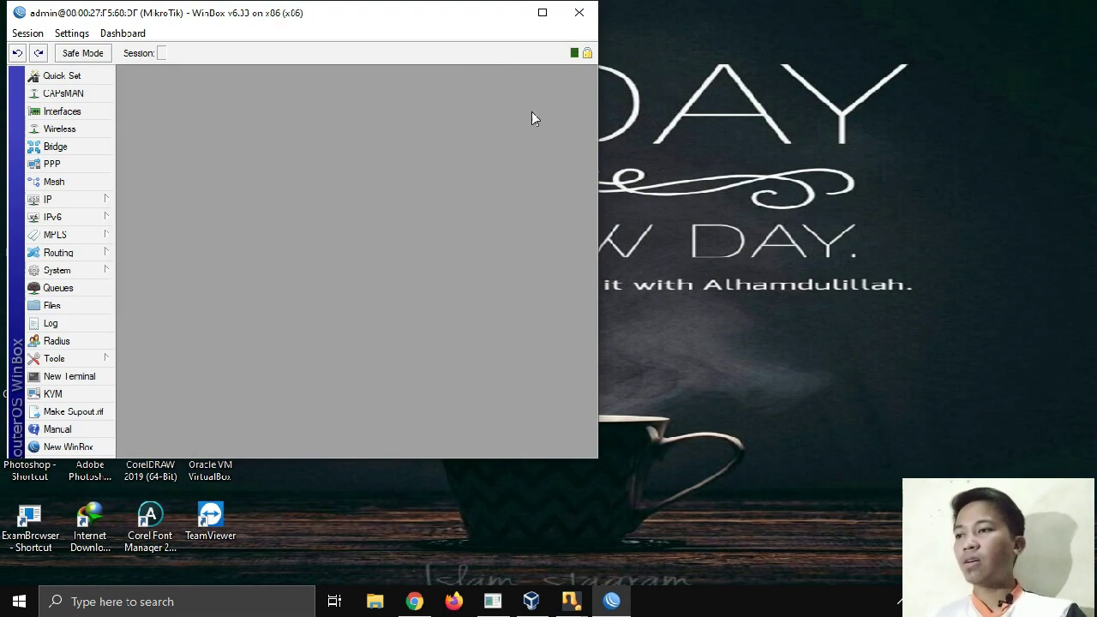
{"action": "left_click", "coordinate": [541, 12]}
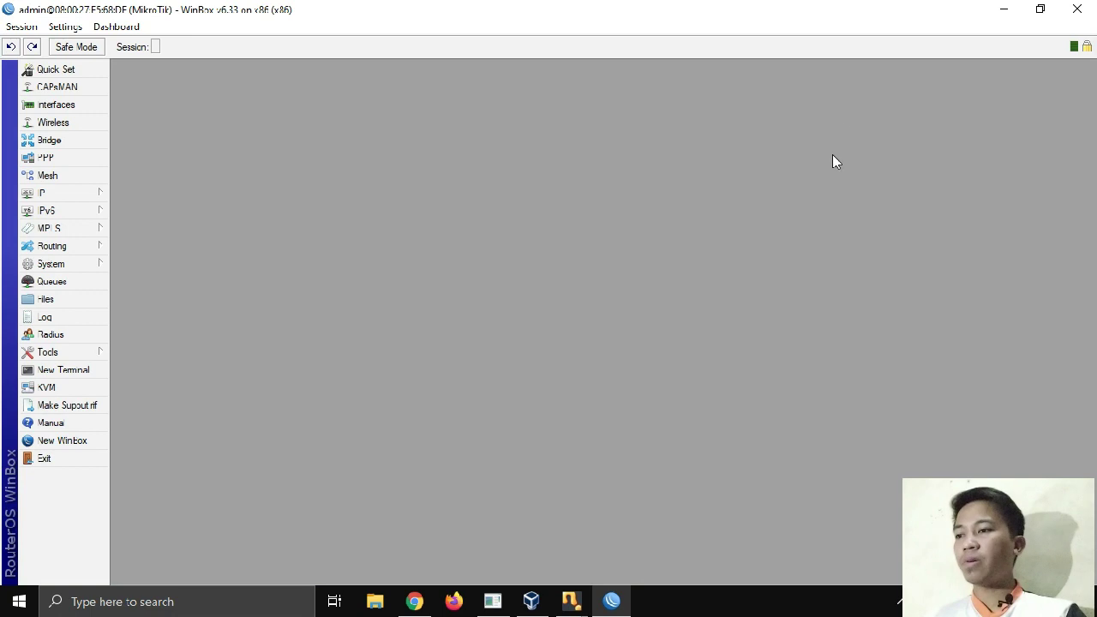
Open the router's Web Proxy settings and display the proxy access rule list
{"action": "left_click", "coordinate": [78, 194]}
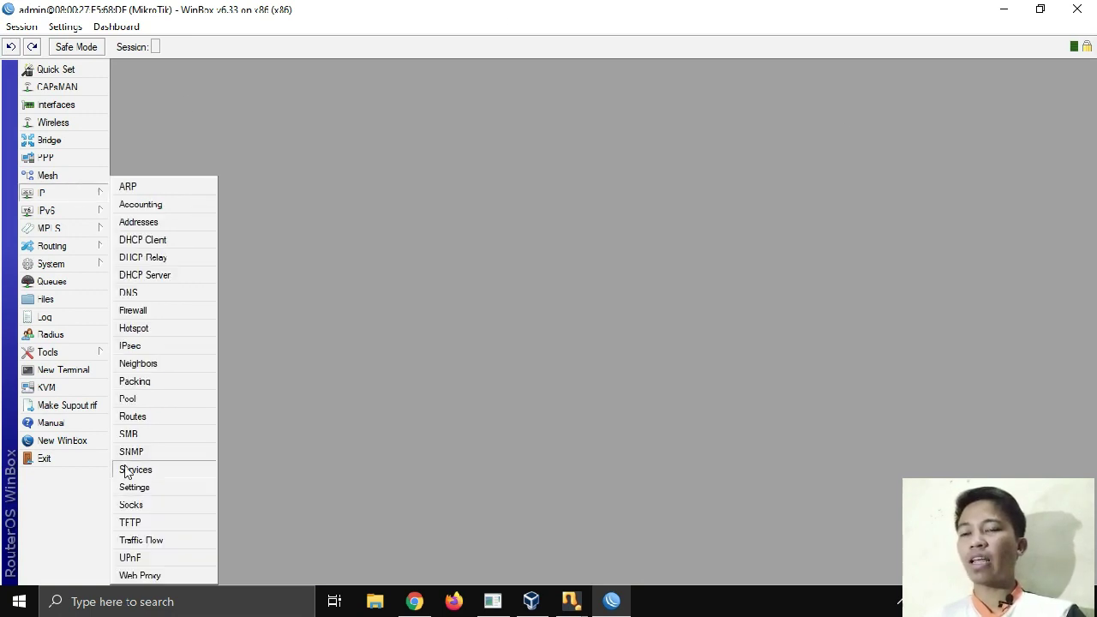
{"action": "left_click", "coordinate": [153, 575]}
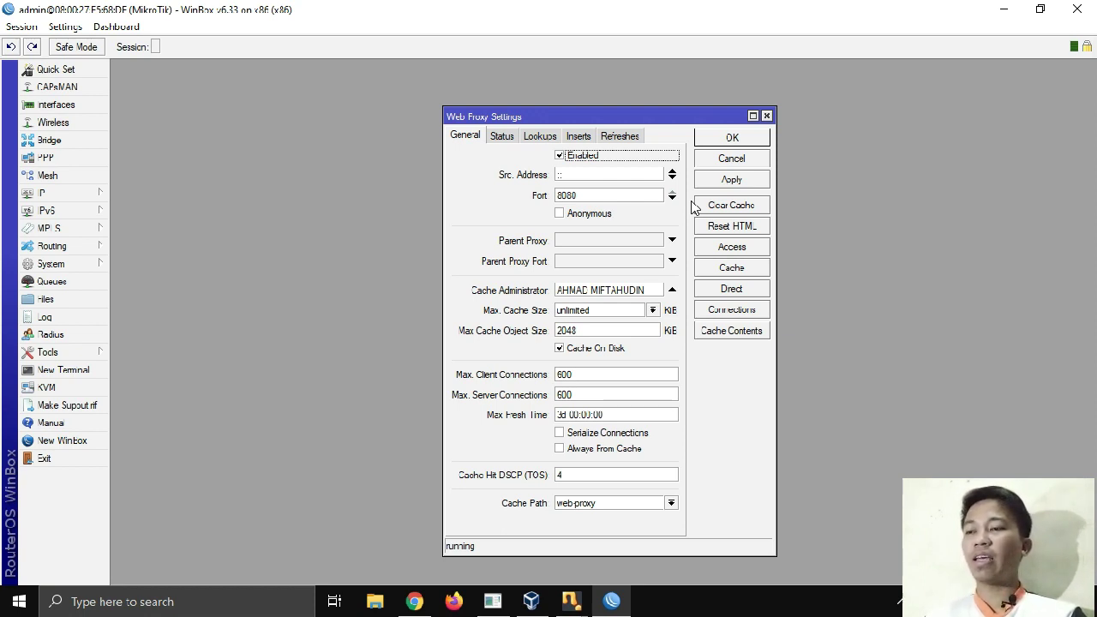
{"action": "left_click", "coordinate": [725, 250]}
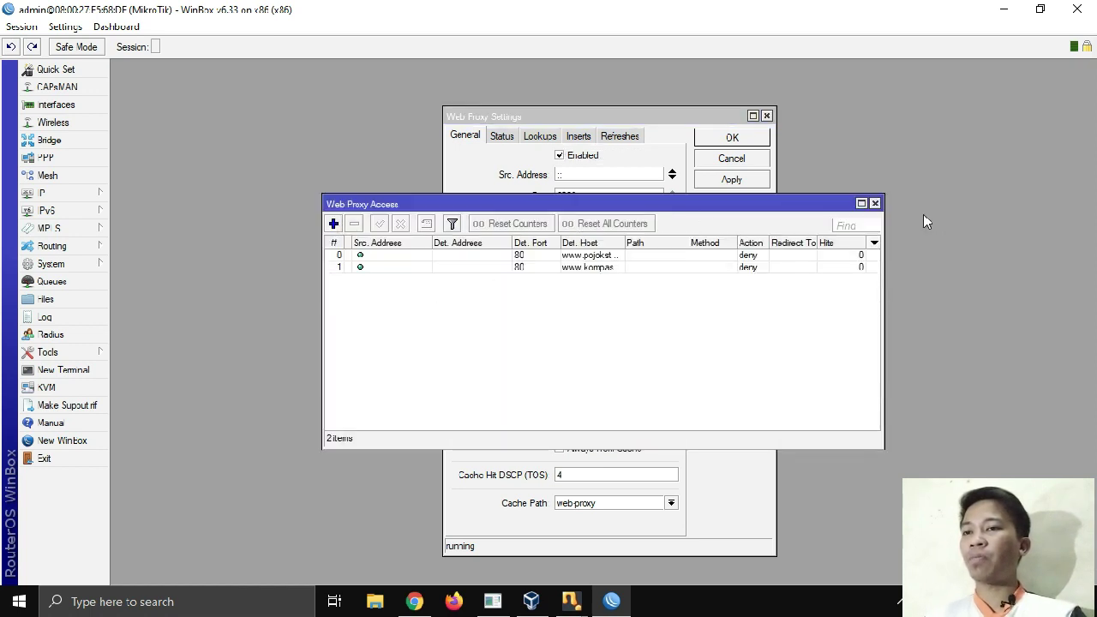
{"action": "left_click", "coordinate": [874, 203]}
{"action": "left_click", "coordinate": [54, 195]}
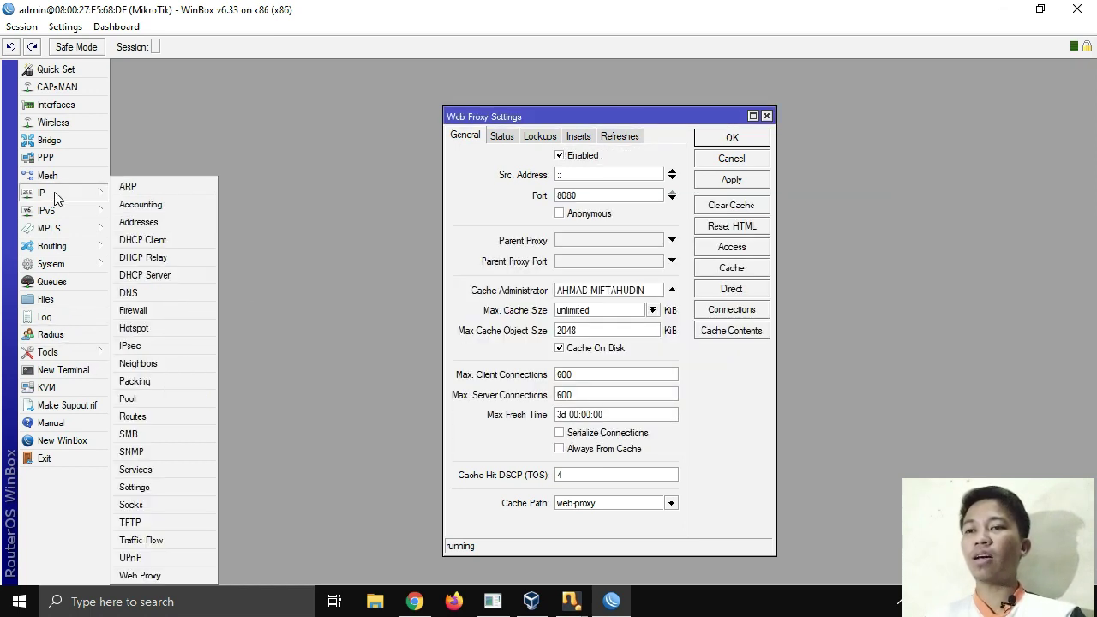
{"action": "left_click", "coordinate": [121, 573]}
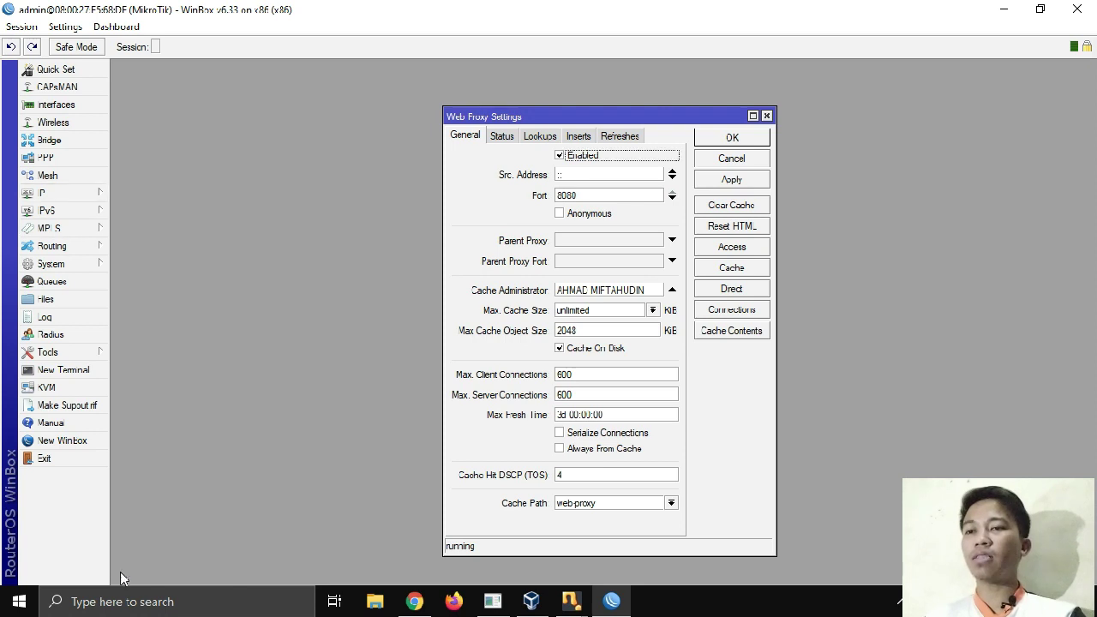
{"action": "left_click", "coordinate": [759, 252]}
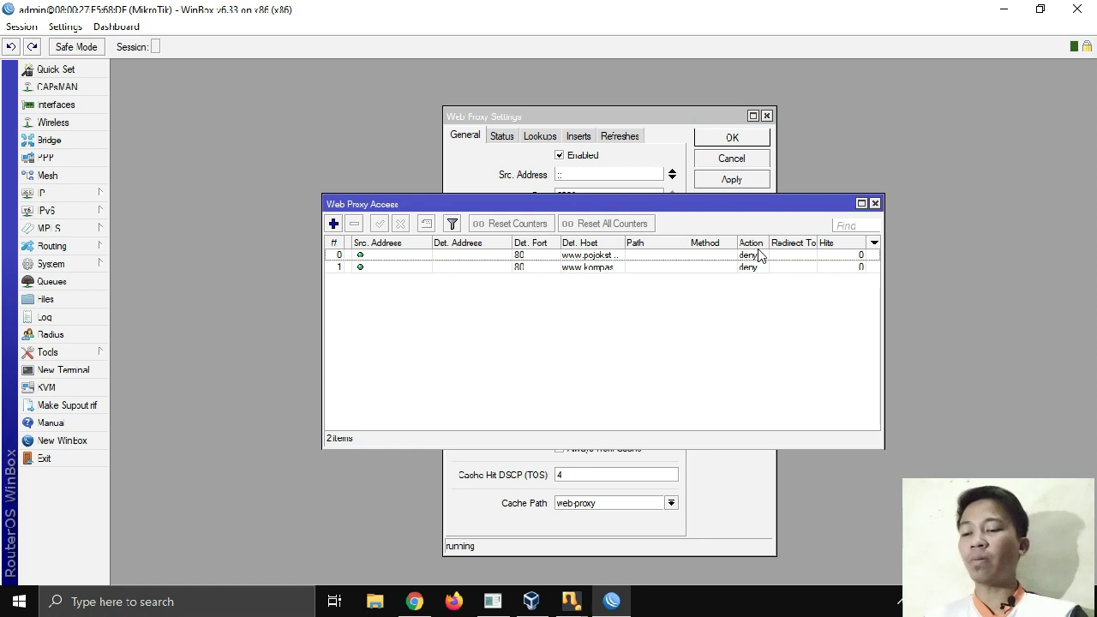
{"action": "left_click", "coordinate": [333, 224]}
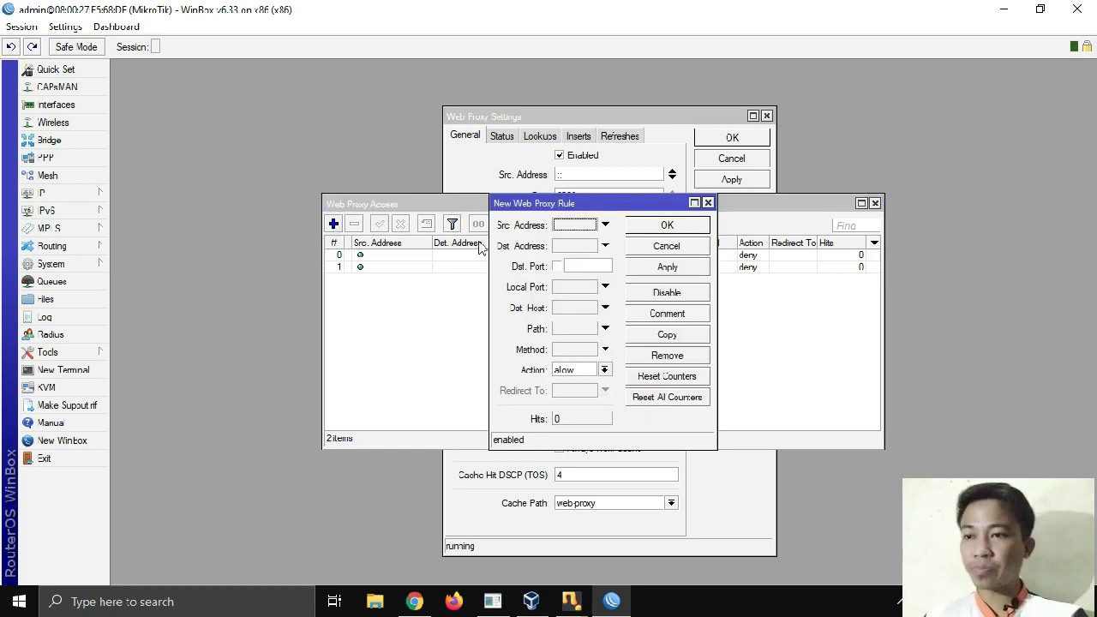
{"action": "left_click", "coordinate": [586, 267]}
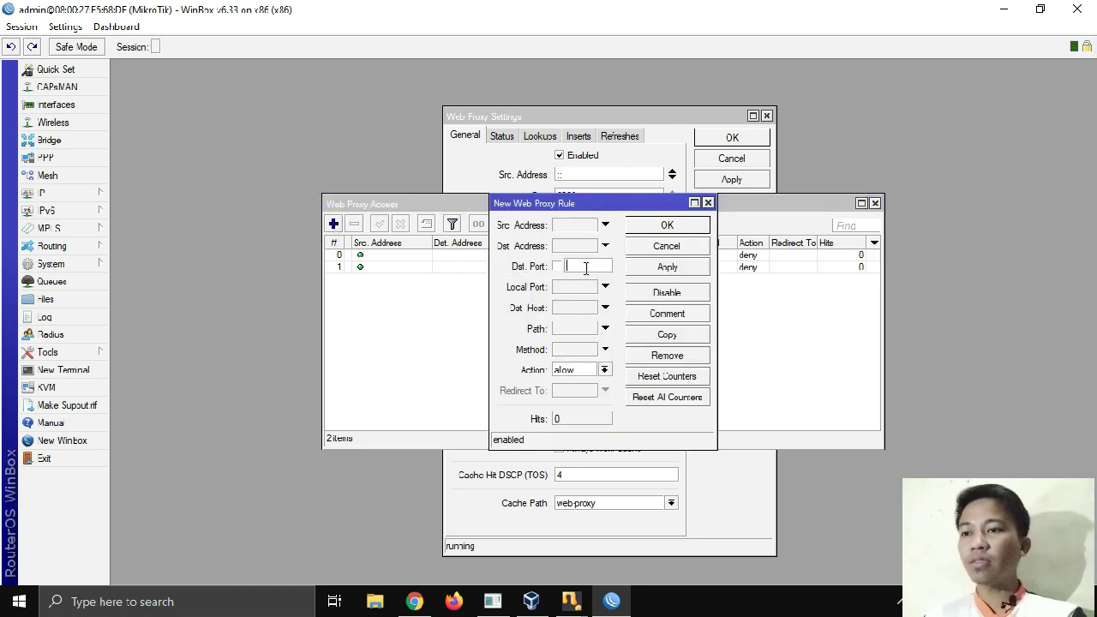
{"action": "left_click", "coordinate": [574, 314]}
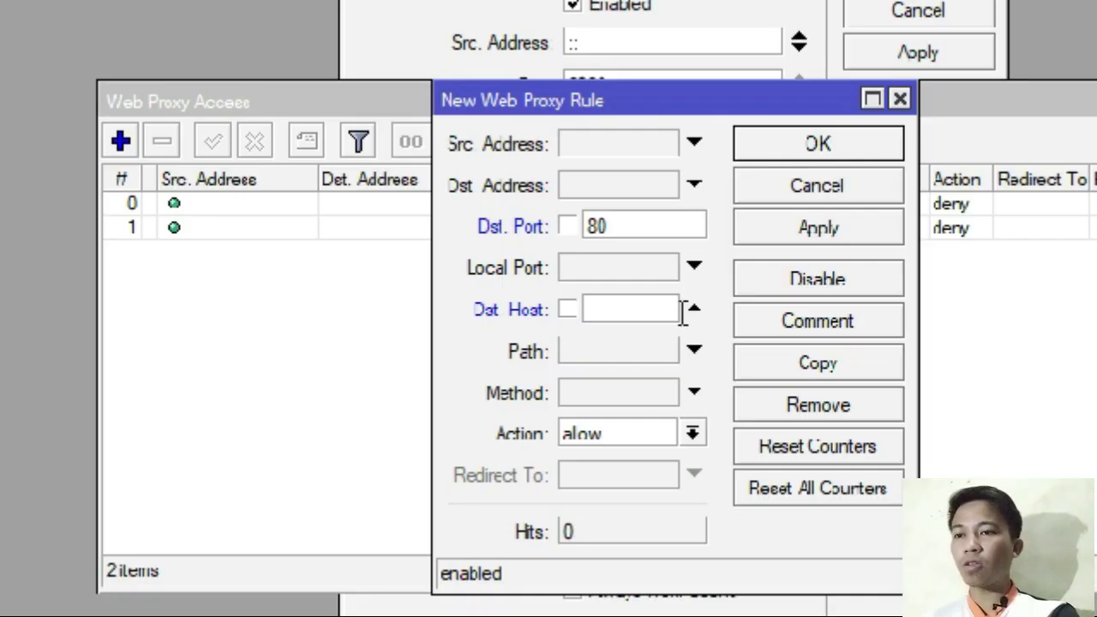
{"action": "type", "text": "www.mikrotik."}
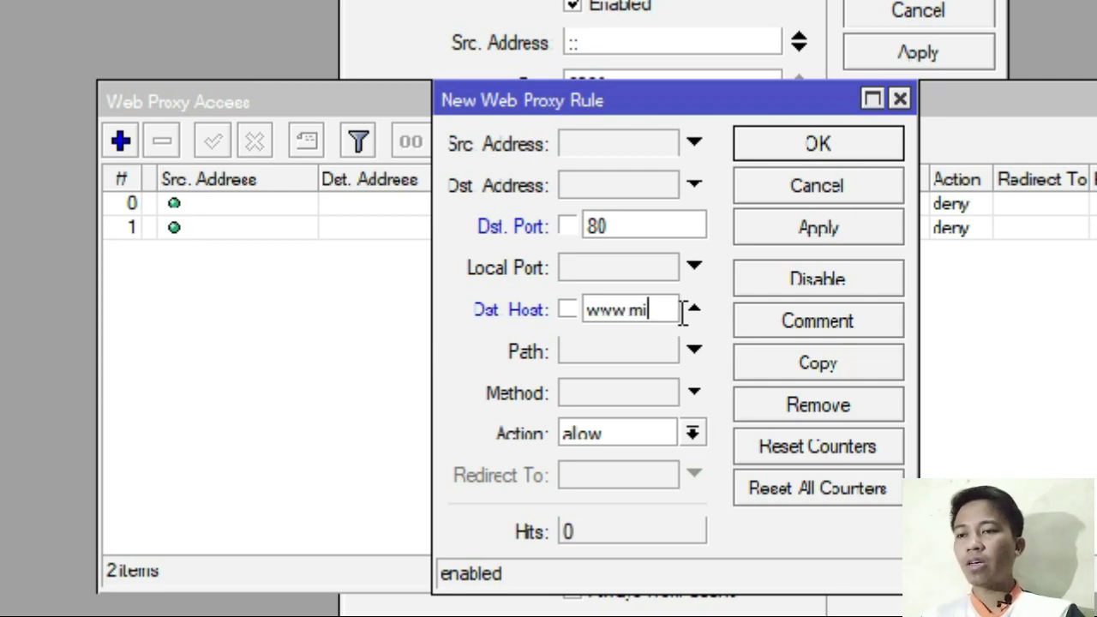
{"action": "type", "text": "com"}
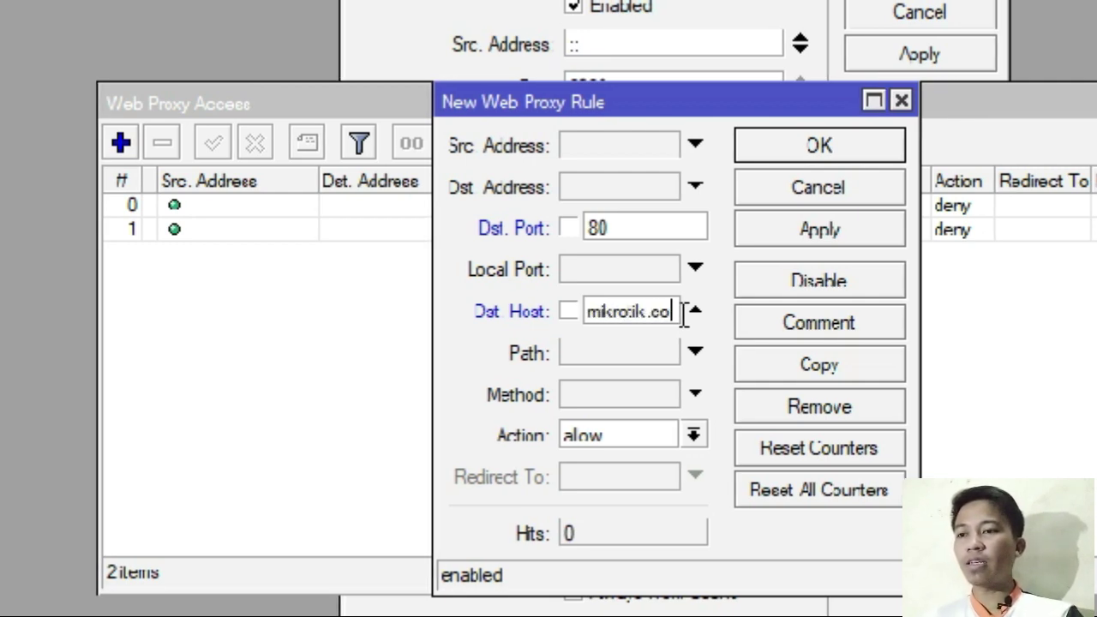
{"action": "left_click", "coordinate": [692, 436]}
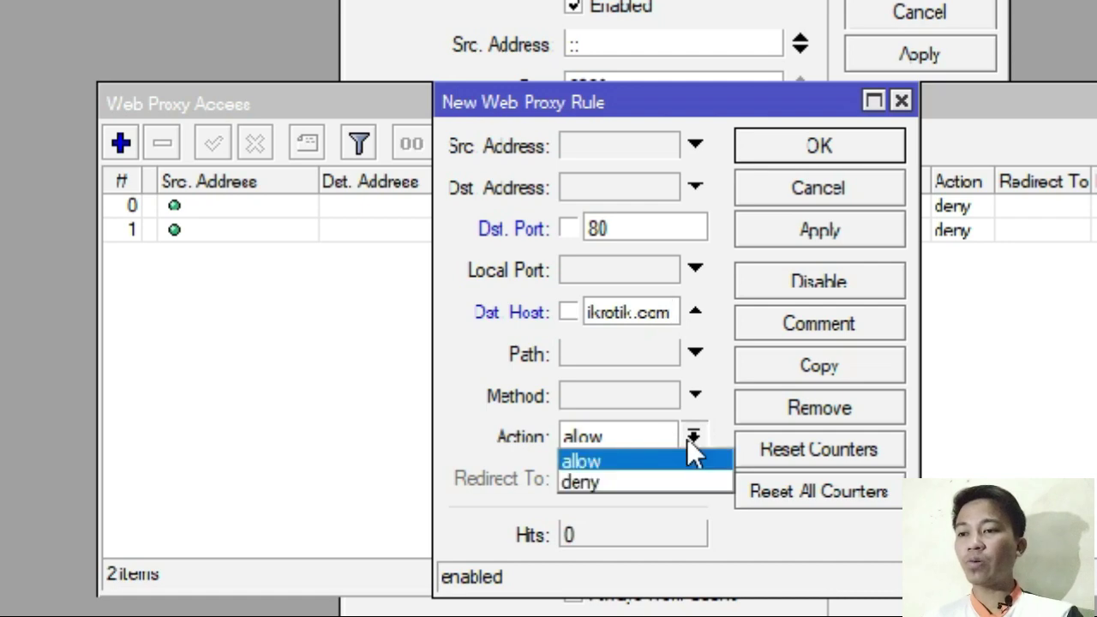
{"action": "left_click", "coordinate": [685, 480]}
{"action": "left_click", "coordinate": [691, 478]}
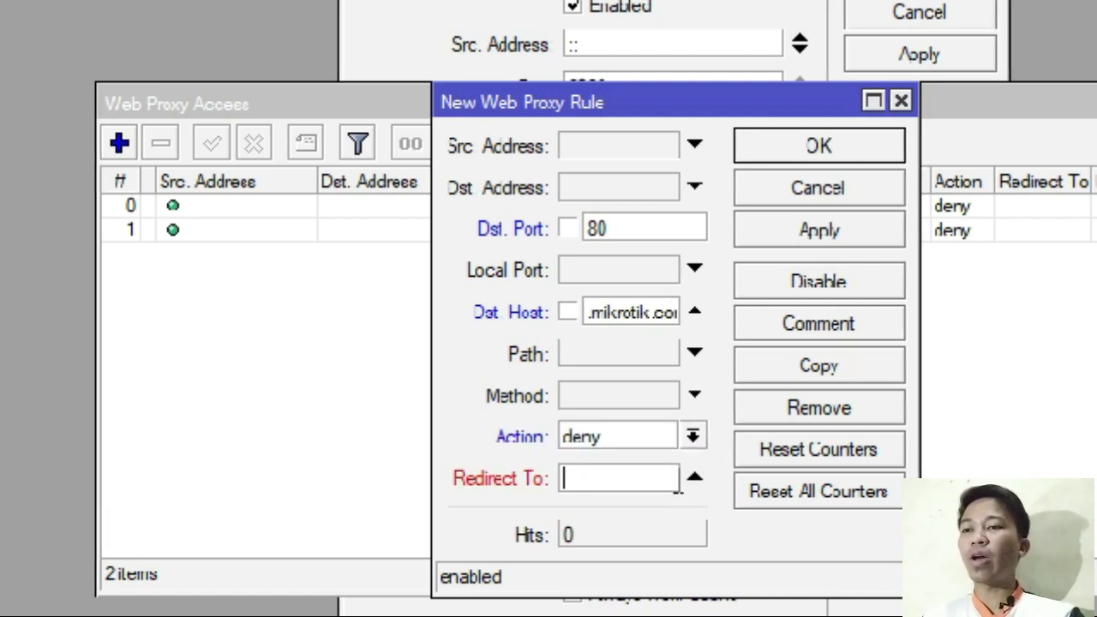
{"action": "left_click_drag", "start_coordinate": [656, 108], "coordinate": [617, 312]}
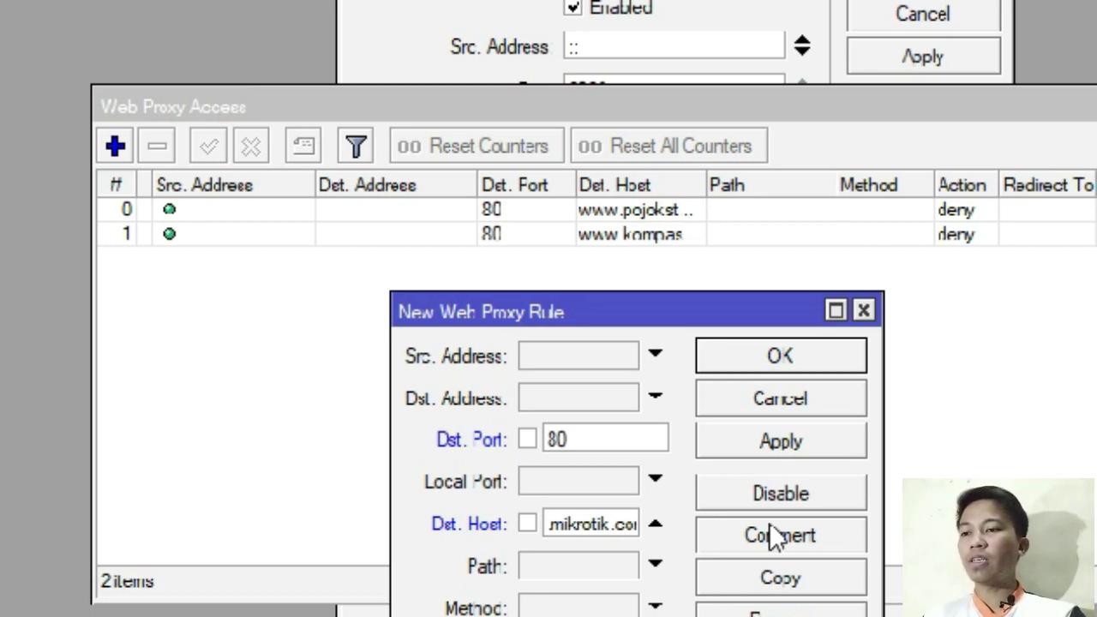
{"action": "left_click_drag", "start_coordinate": [391, 467], "coordinate": [54, 421]}
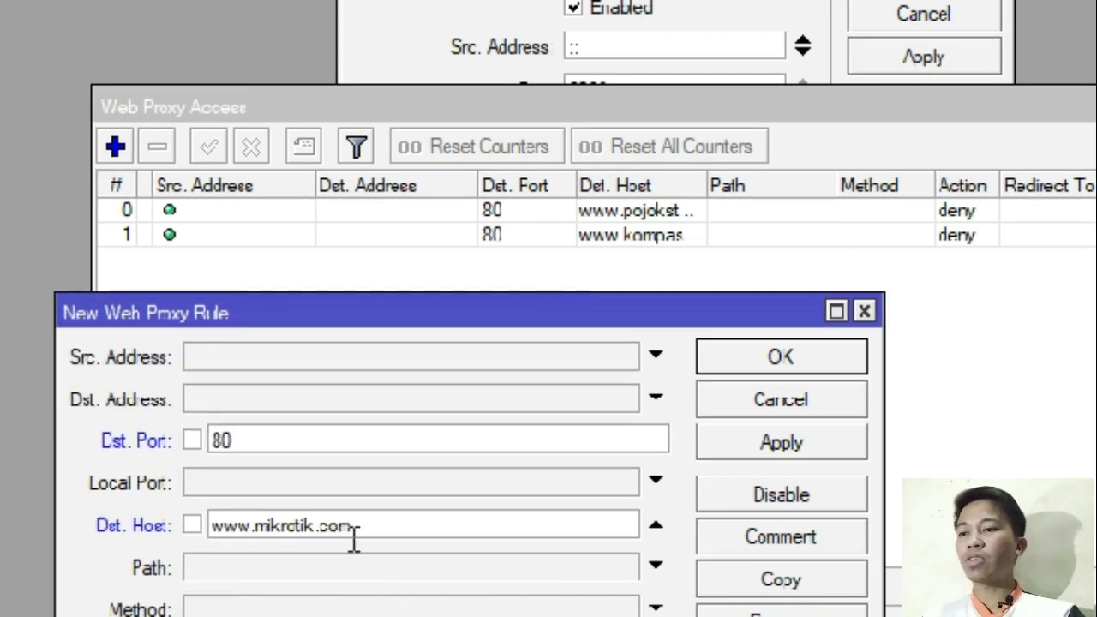
{"action": "left_click_drag", "start_coordinate": [377, 526], "coordinate": [210, 525]}
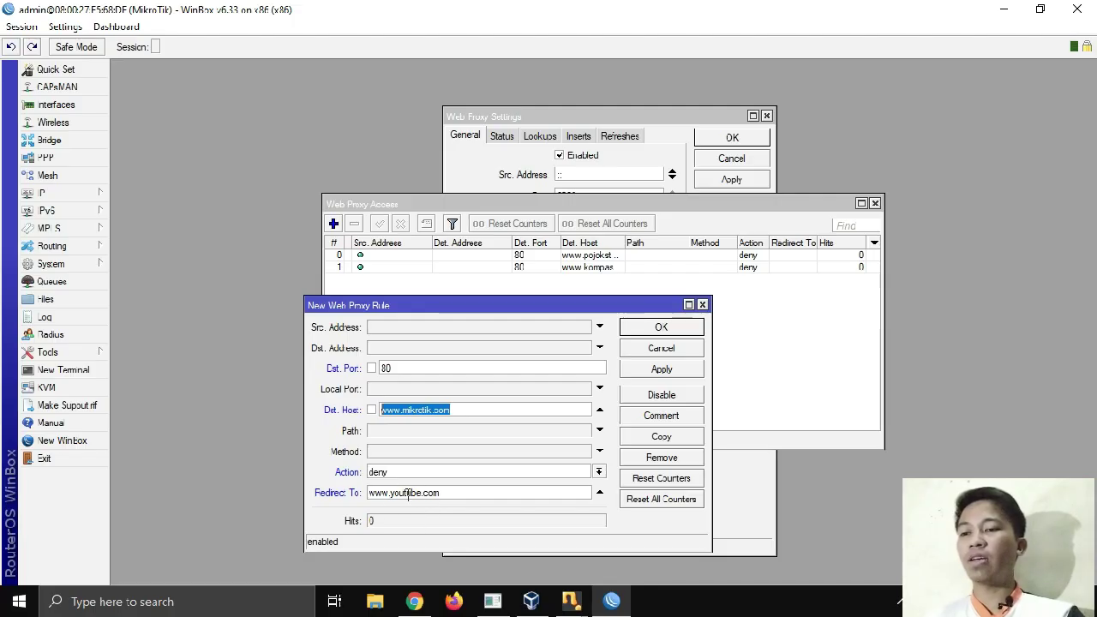
{"action": "left_click", "coordinate": [679, 376]}
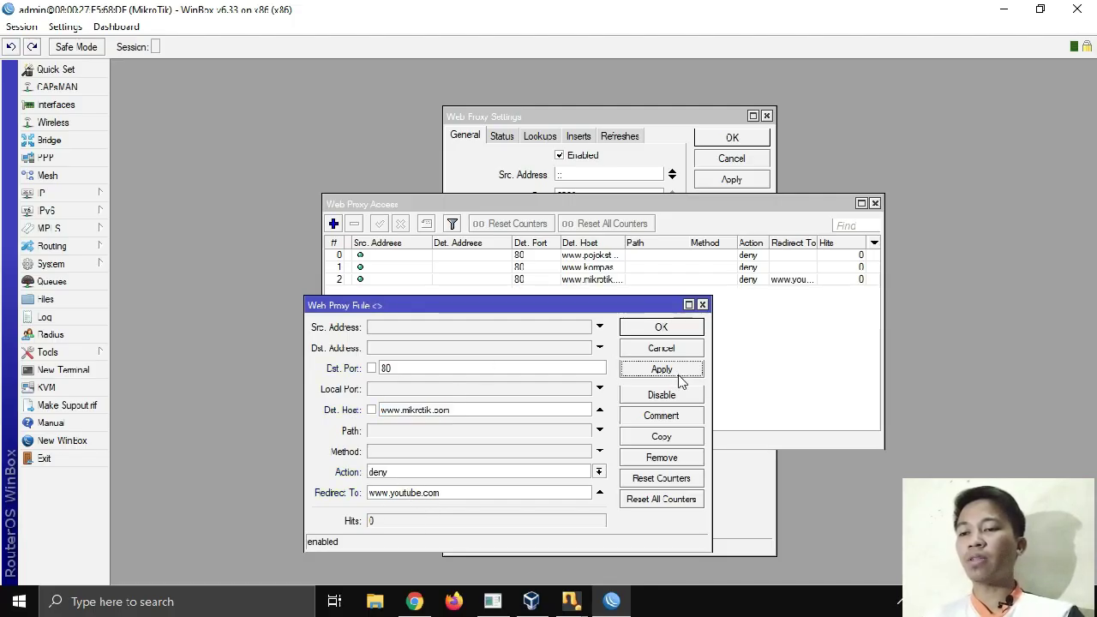
{"action": "left_click", "coordinate": [675, 330]}
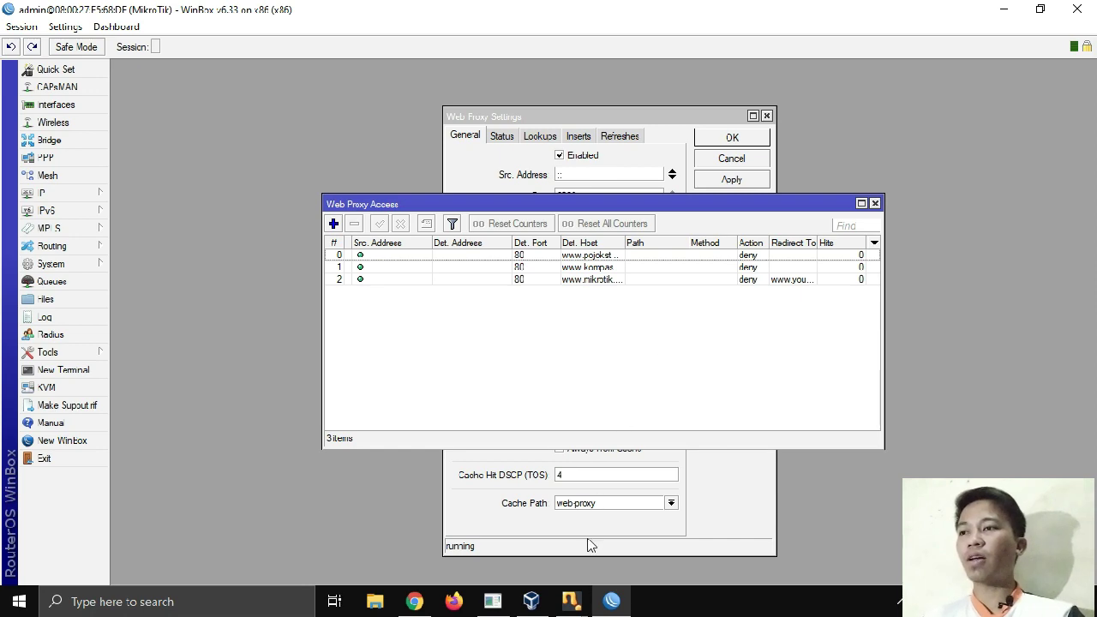
{"action": "mouse_move", "coordinate": [586, 596]}
{"action": "left_click", "coordinate": [638, 523]}
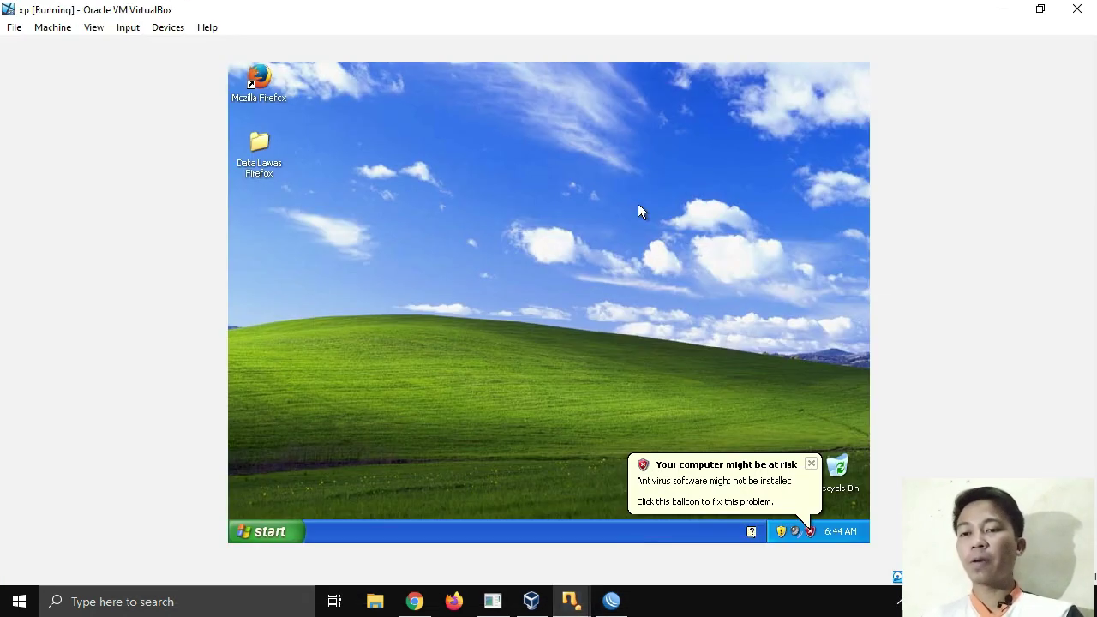
{"action": "double_click", "coordinate": [267, 80]}
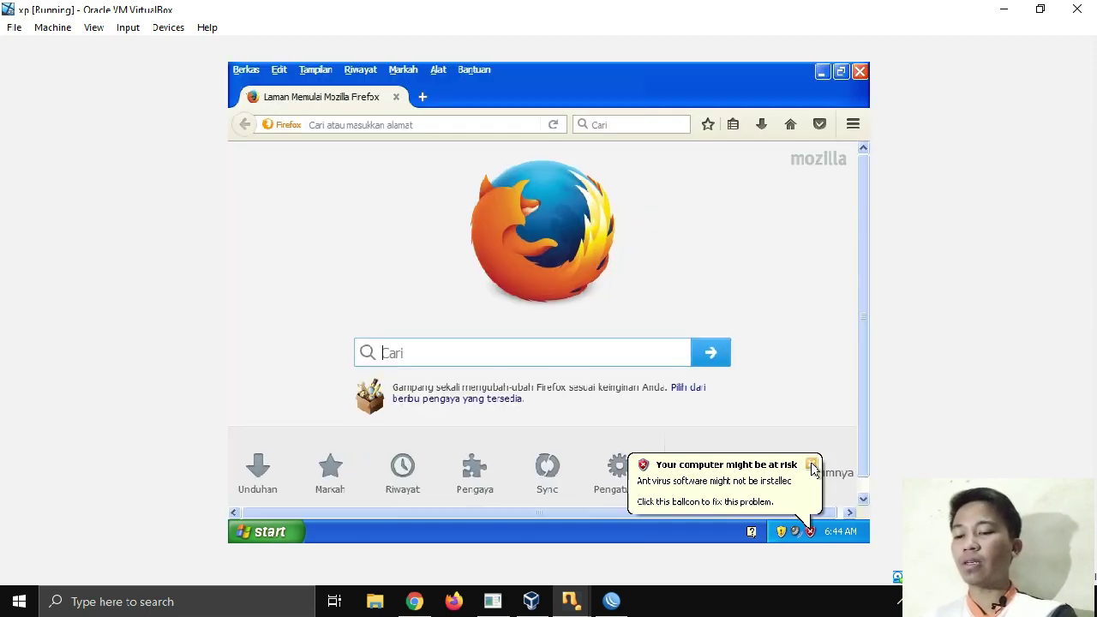
{"action": "left_click", "coordinate": [813, 468]}
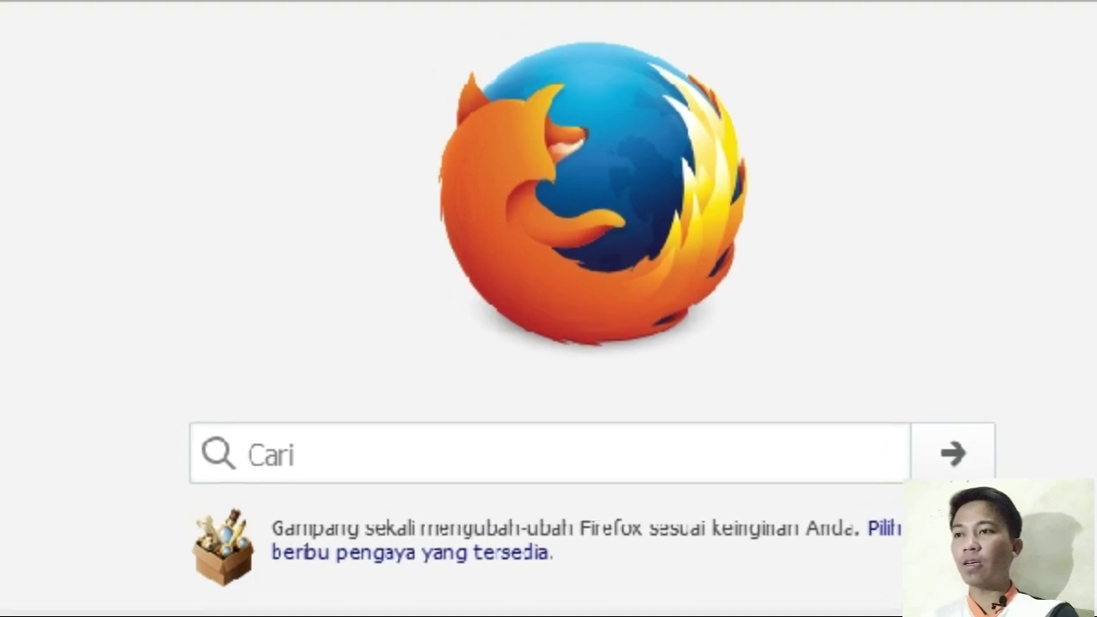
{"action": "type", "text": "www.mikroti"}
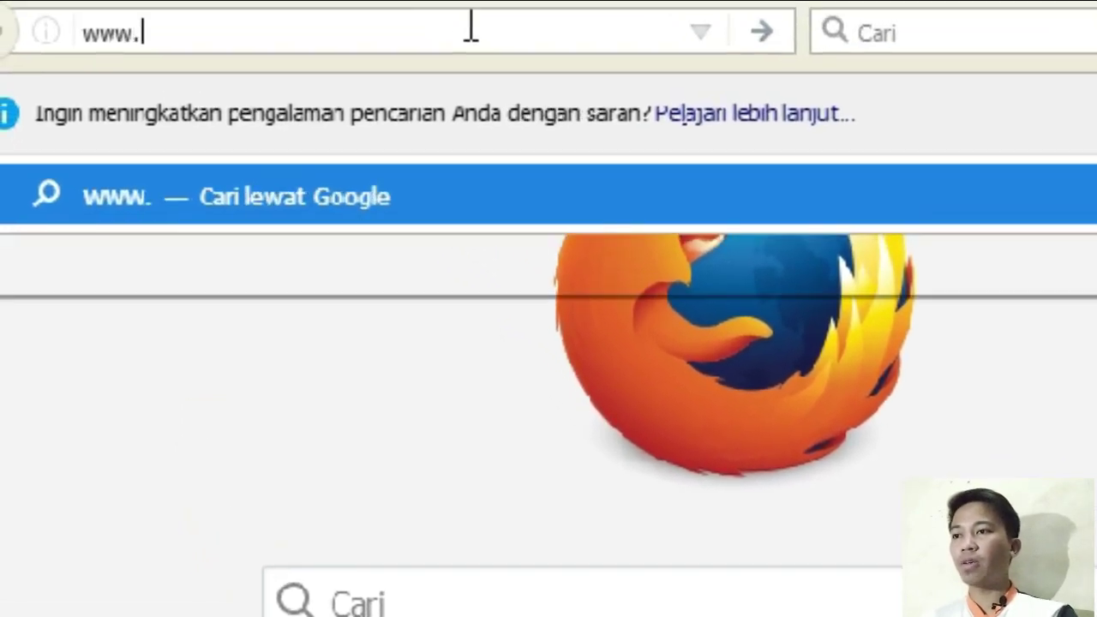
{"action": "type", "text": "k.com"}
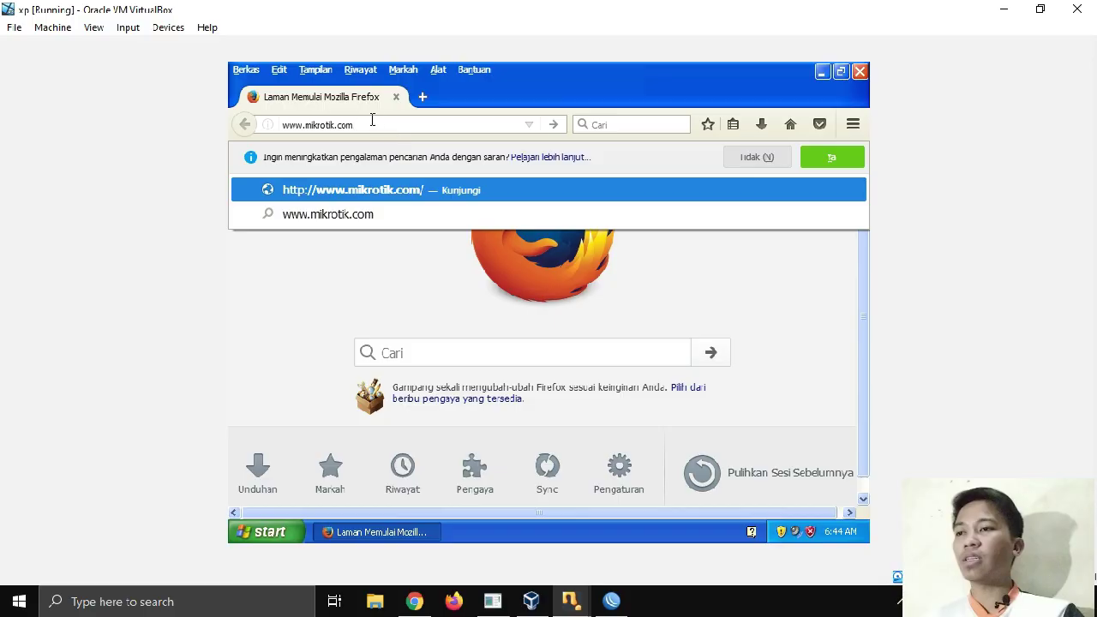
{"action": "left_click_drag", "start_coordinate": [375, 126], "coordinate": [266, 124]}
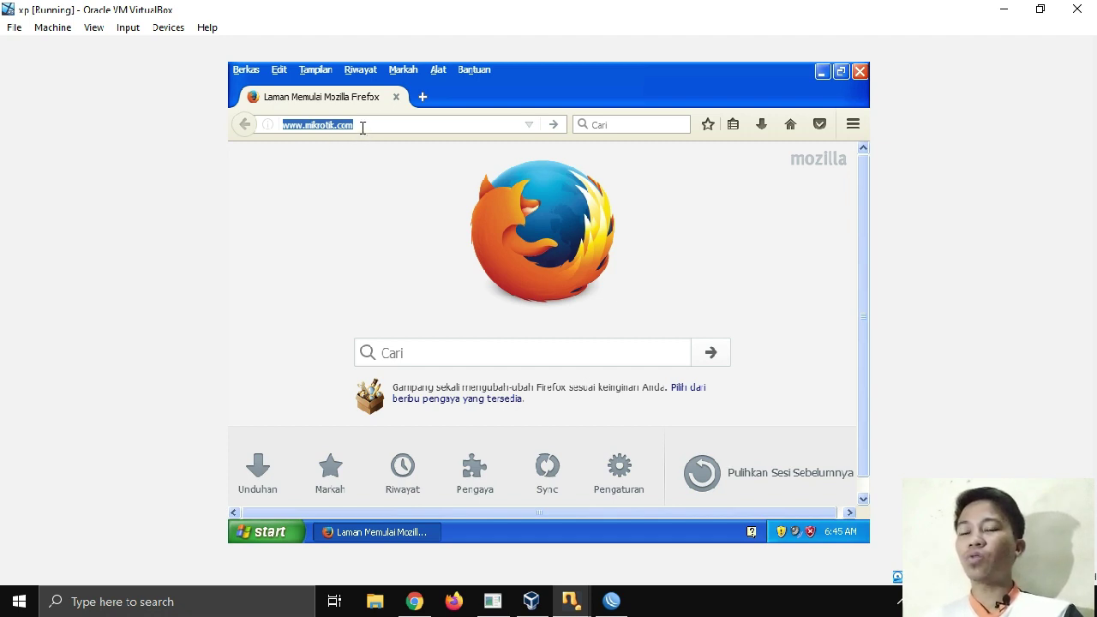
Check the proxy access rules in WinBox and return to Firefox in the xp virtual machine
{"action": "left_click", "coordinate": [612, 599]}
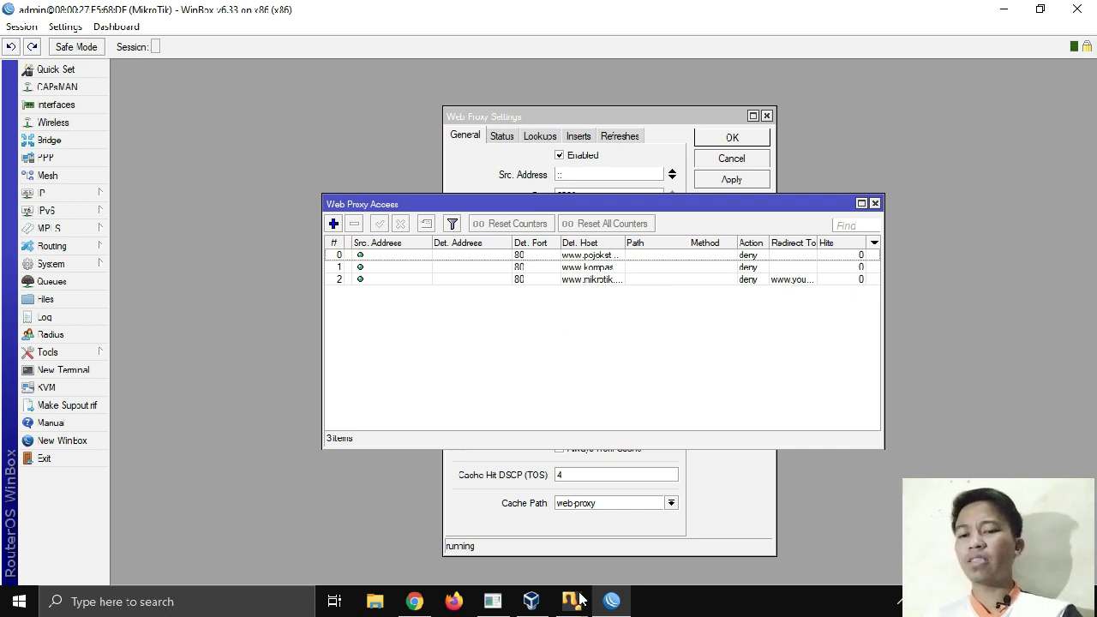
{"action": "mouse_move", "coordinate": [571, 600]}
{"action": "left_click", "coordinate": [616, 552]}
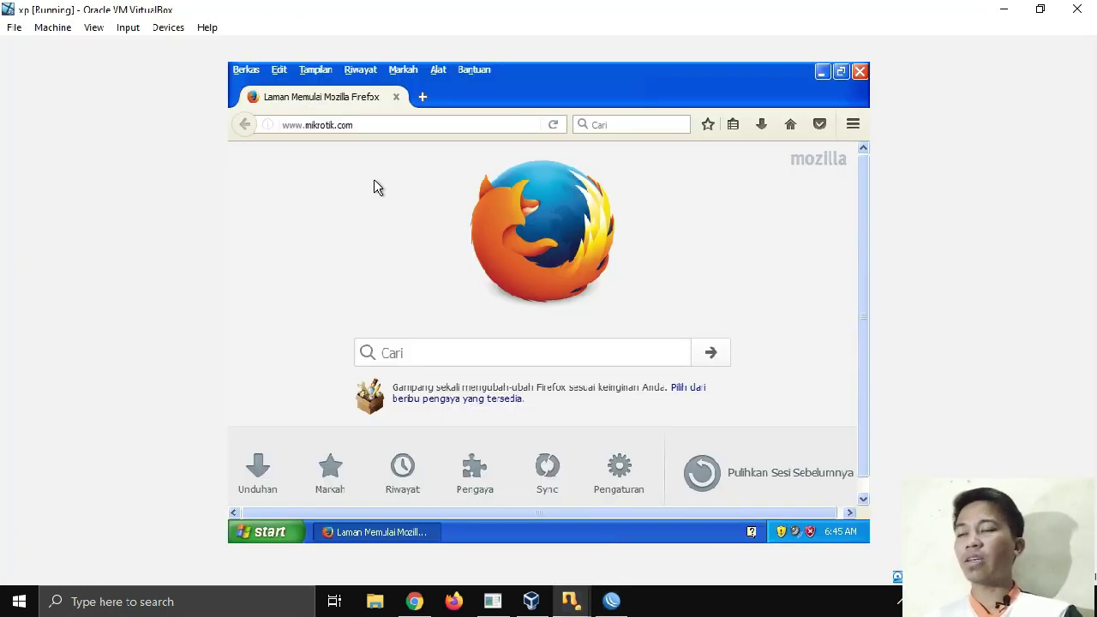
Visit youtube.com in the virtual machine's Firefox
{"action": "left_click", "coordinate": [382, 124]}
{"action": "type", "text": "youtube.com"}
{"action": "key", "text": "Return"}
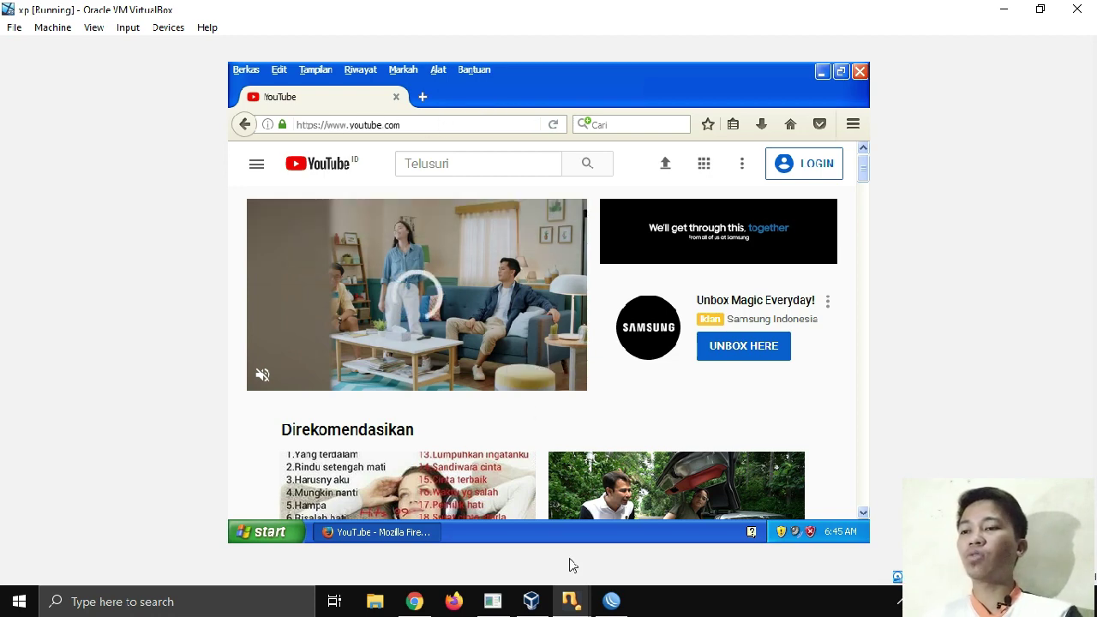
{"action": "left_click", "coordinate": [605, 604]}
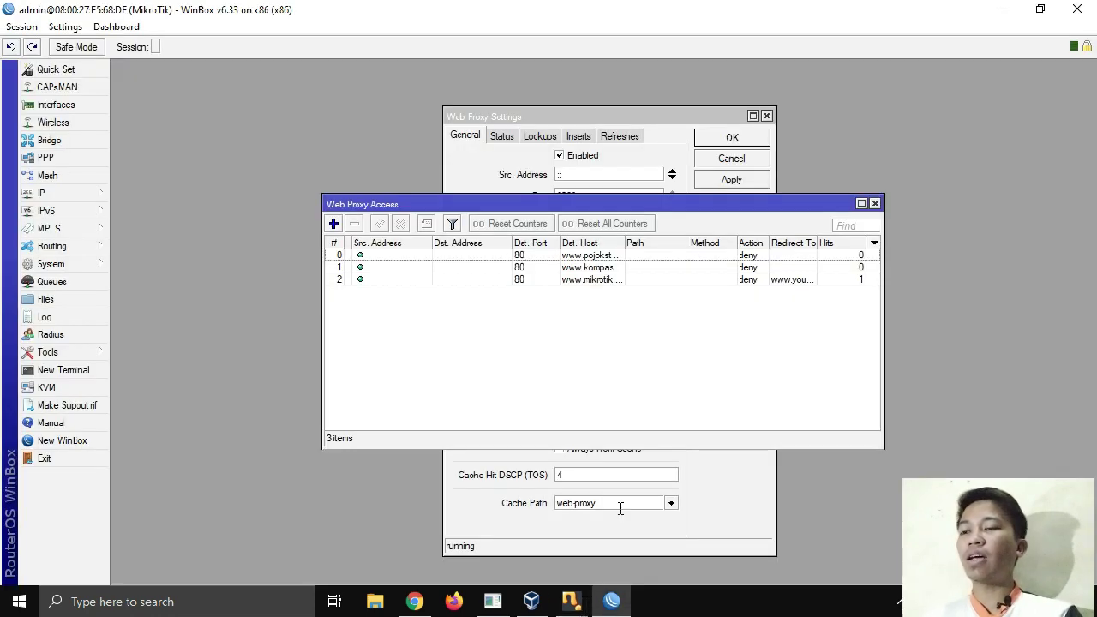
{"action": "double_click", "coordinate": [482, 280]}
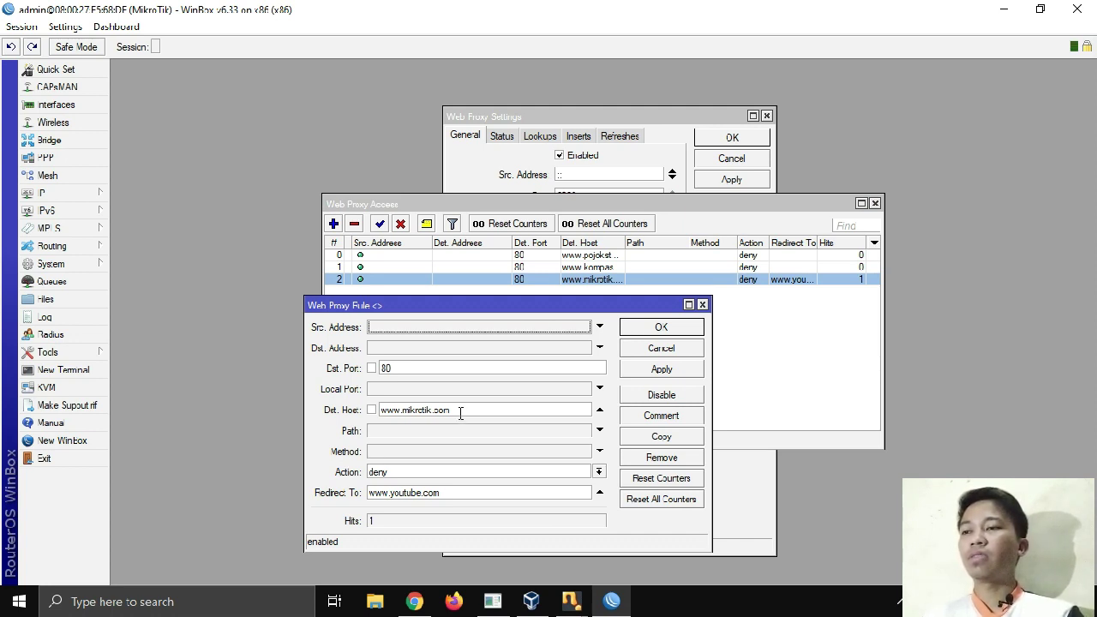
{"action": "mouse_move", "coordinate": [575, 600]}
{"action": "left_click", "coordinate": [605, 538]}
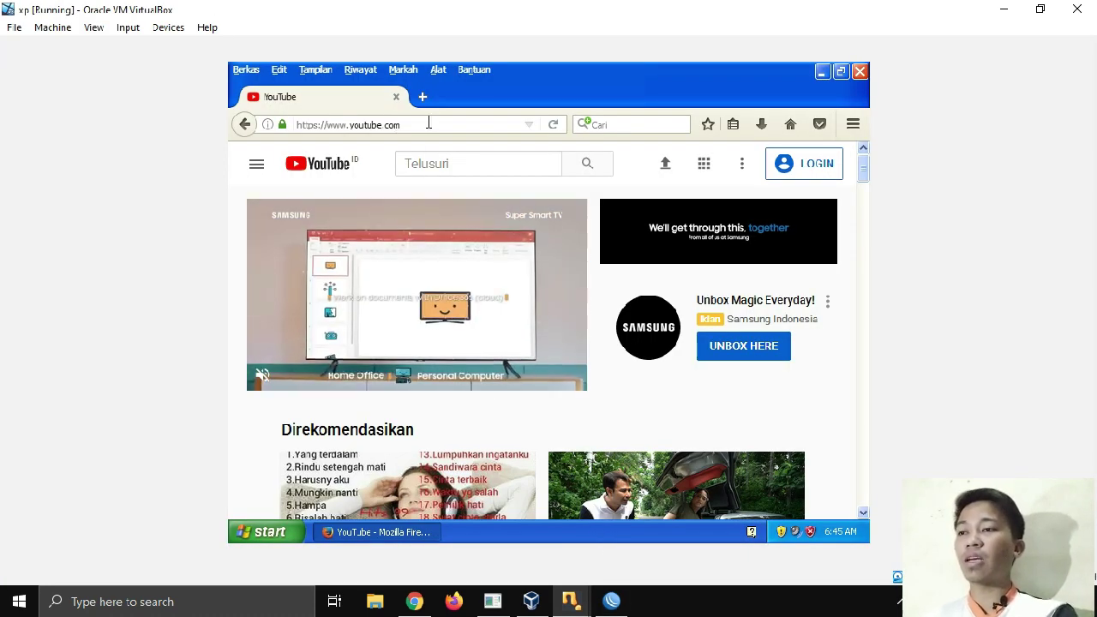
{"action": "left_click", "coordinate": [421, 96]}
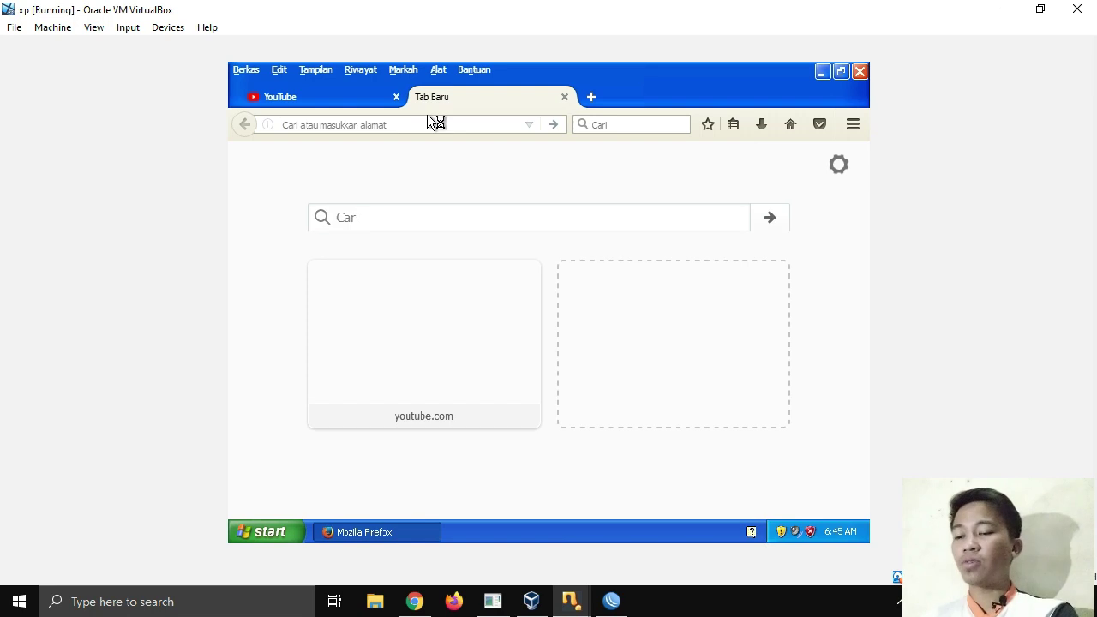
{"action": "type", "text": "www"}
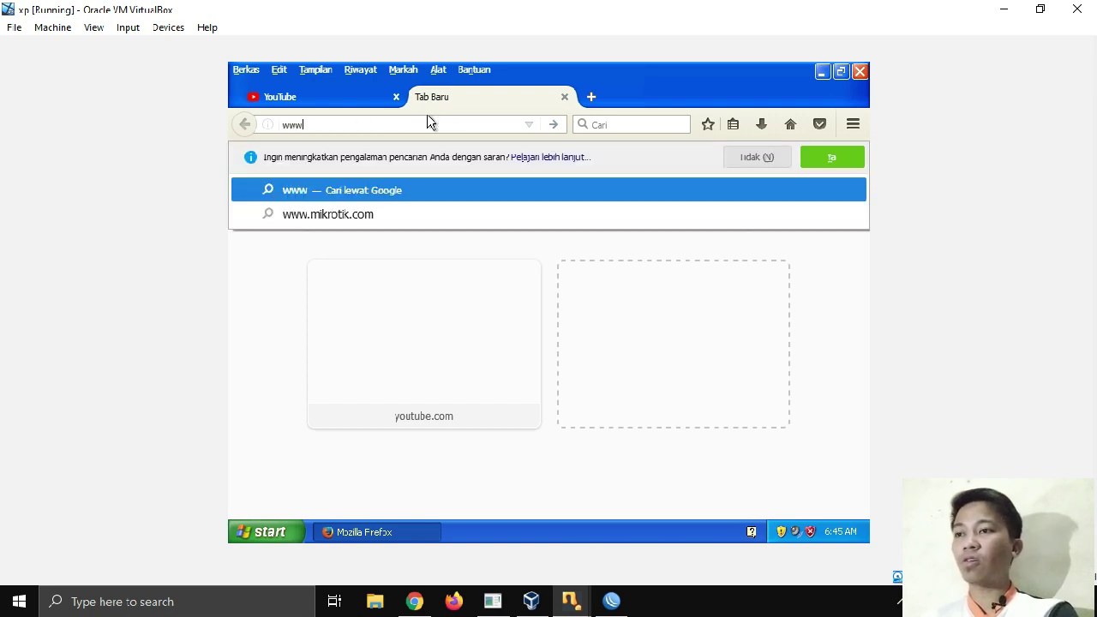
{"action": "type", "text": ".mikrotik."}
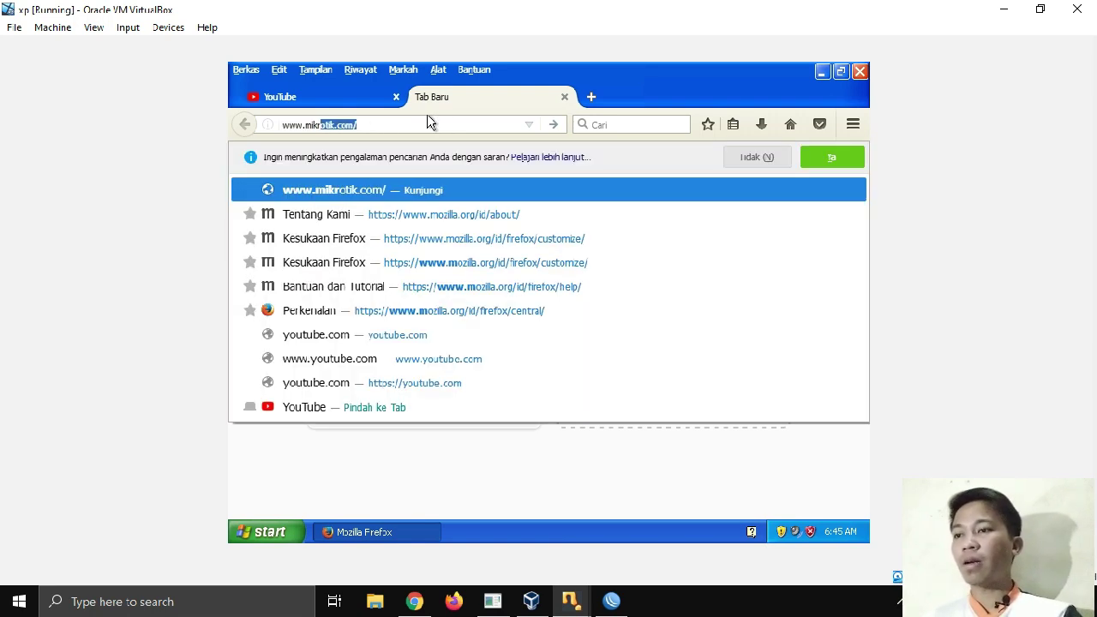
{"action": "type", "text": "com"}
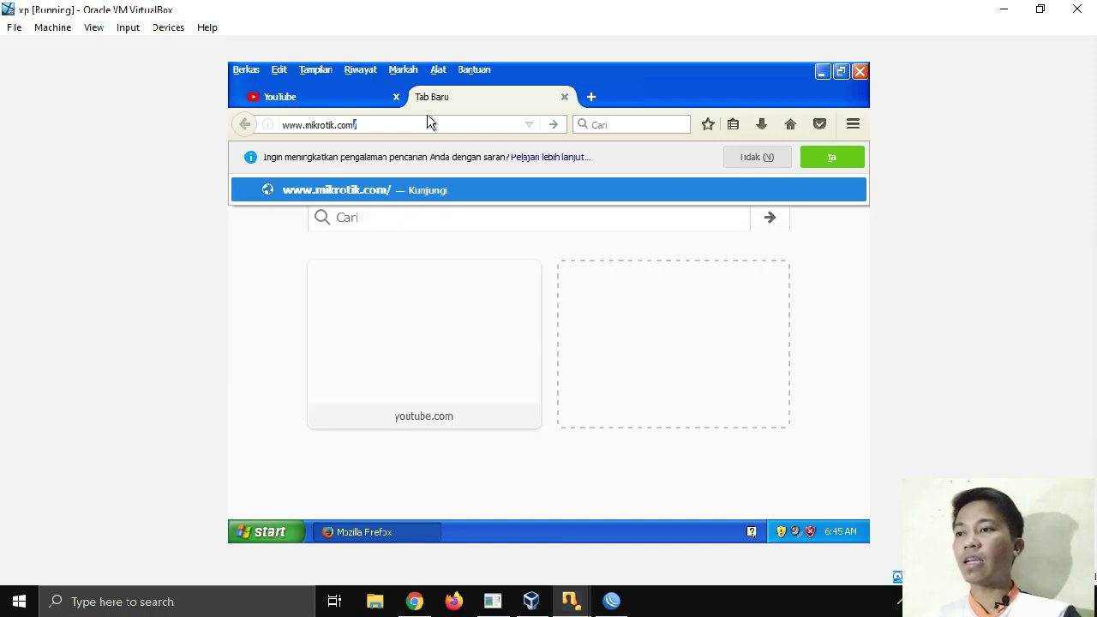
{"action": "left_click", "coordinate": [299, 120]}
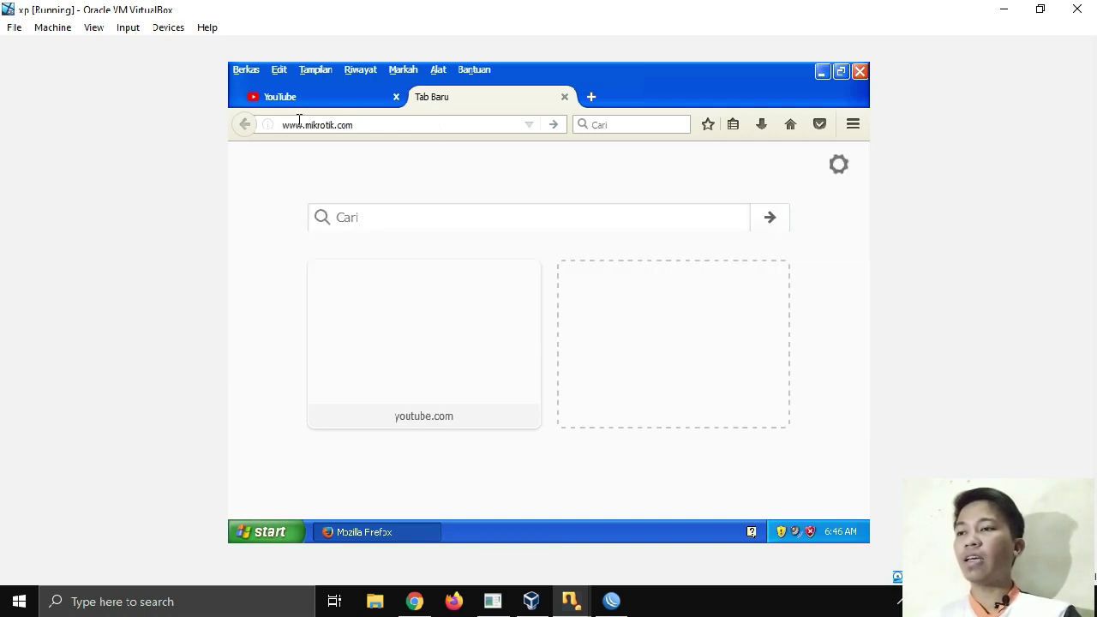
{"action": "left_click", "coordinate": [396, 97]}
{"action": "mouse_move", "coordinate": [354, 126]}
{"action": "left_mouse_down"}
{"action": "mouse_move", "coordinate": [287, 129]}
{"action": "mouse_move", "coordinate": [367, 125]}
{"action": "left_mouse_up"}
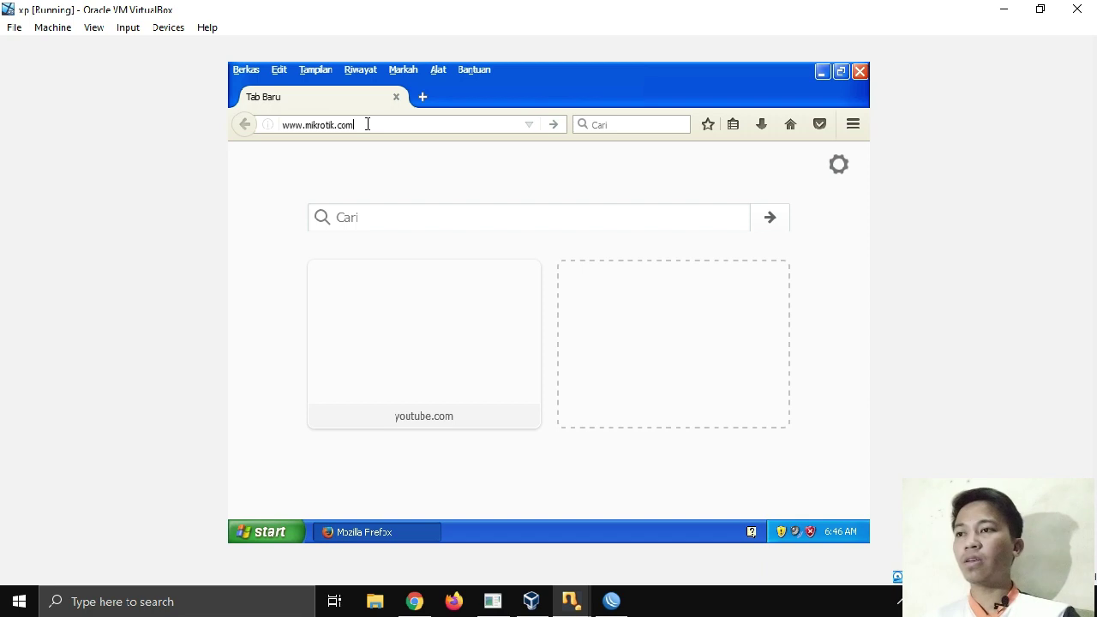
{"action": "left_click", "coordinate": [550, 130]}
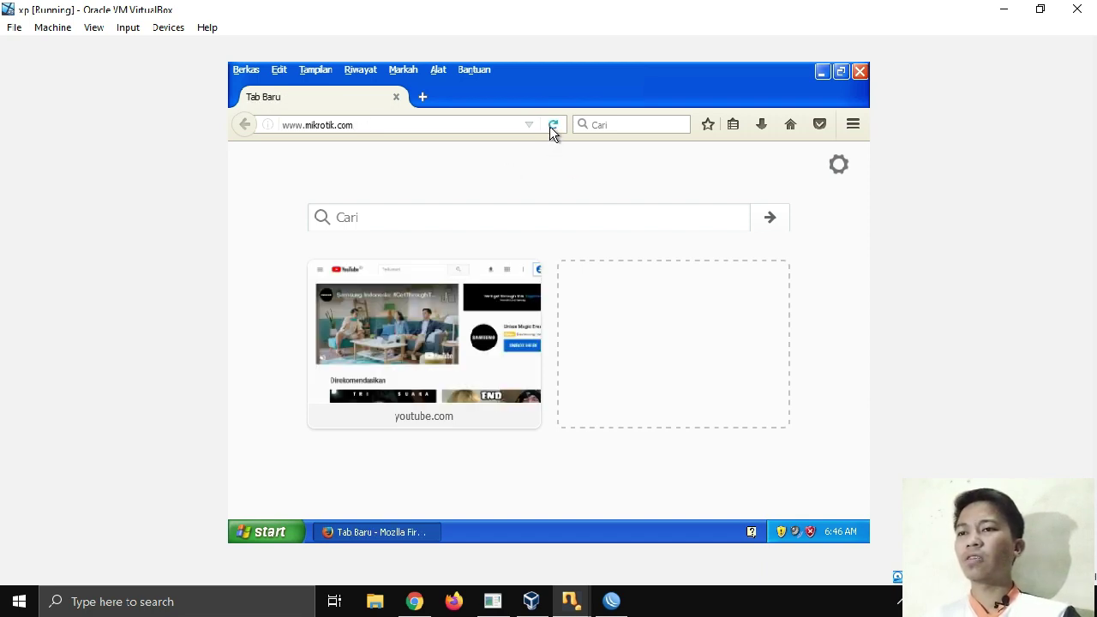
{"action": "left_click", "coordinate": [443, 125]}
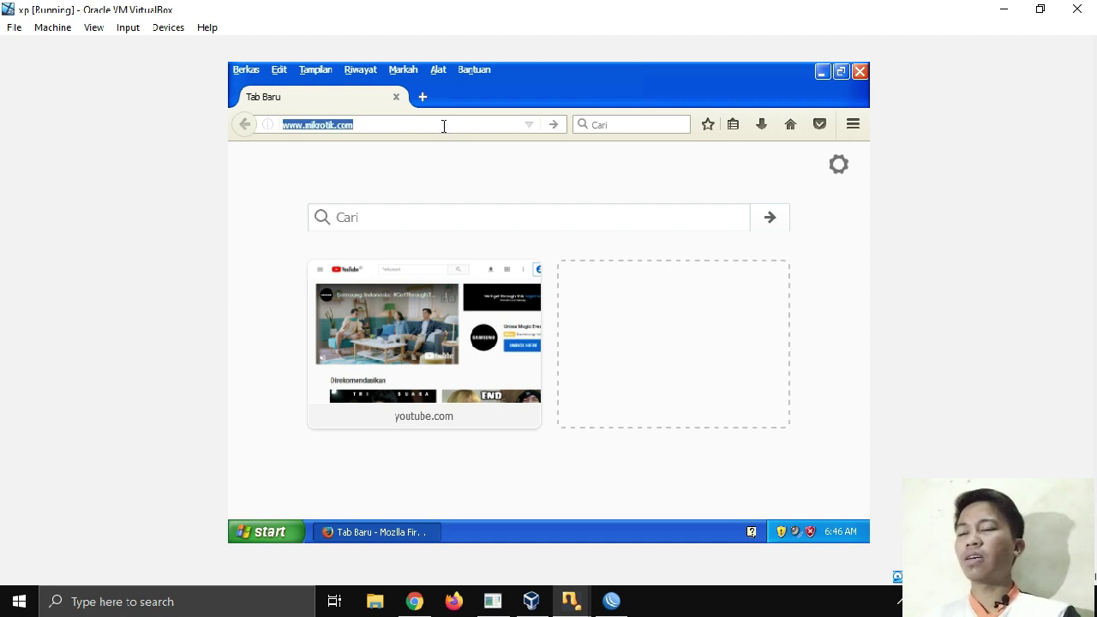
{"action": "left_click", "coordinate": [554, 125]}
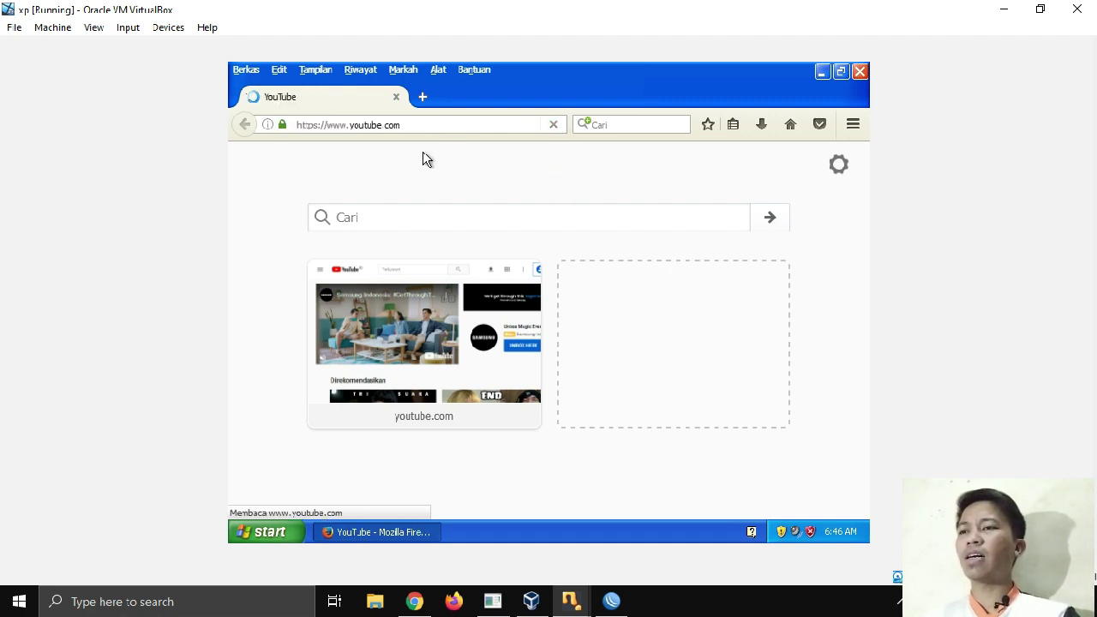